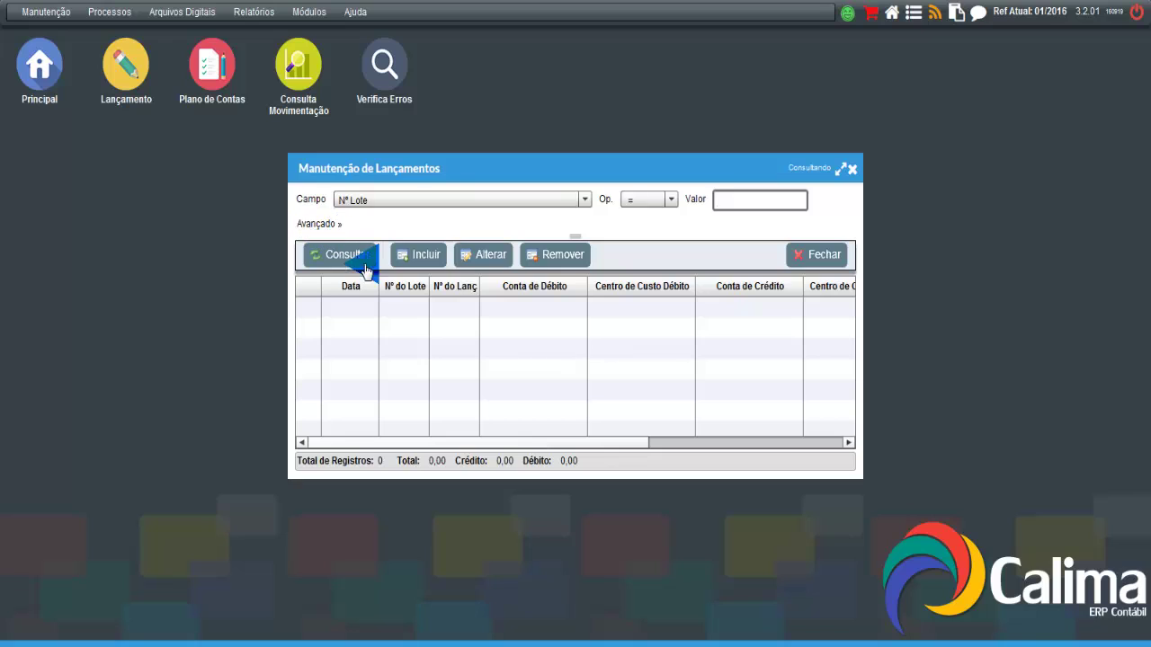
# Step: List the existing accounting entries and start a new one dated 20/09/2016
pyautogui.click(366, 271)
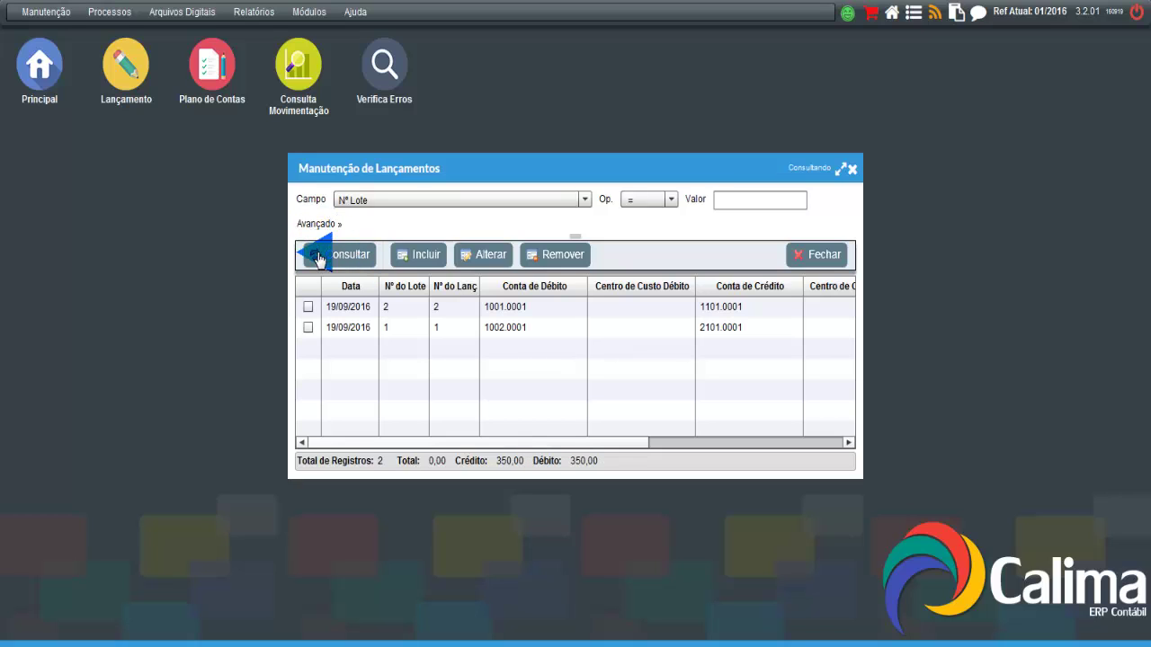
pyautogui.click(414, 265)
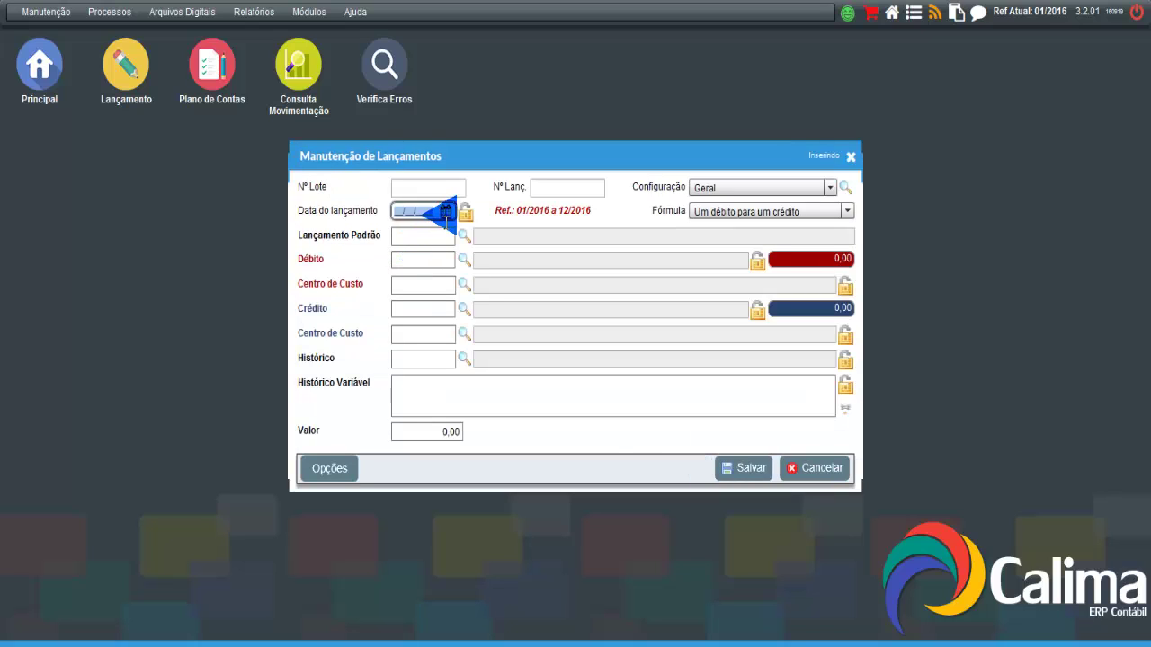
pyautogui.click(445, 209)
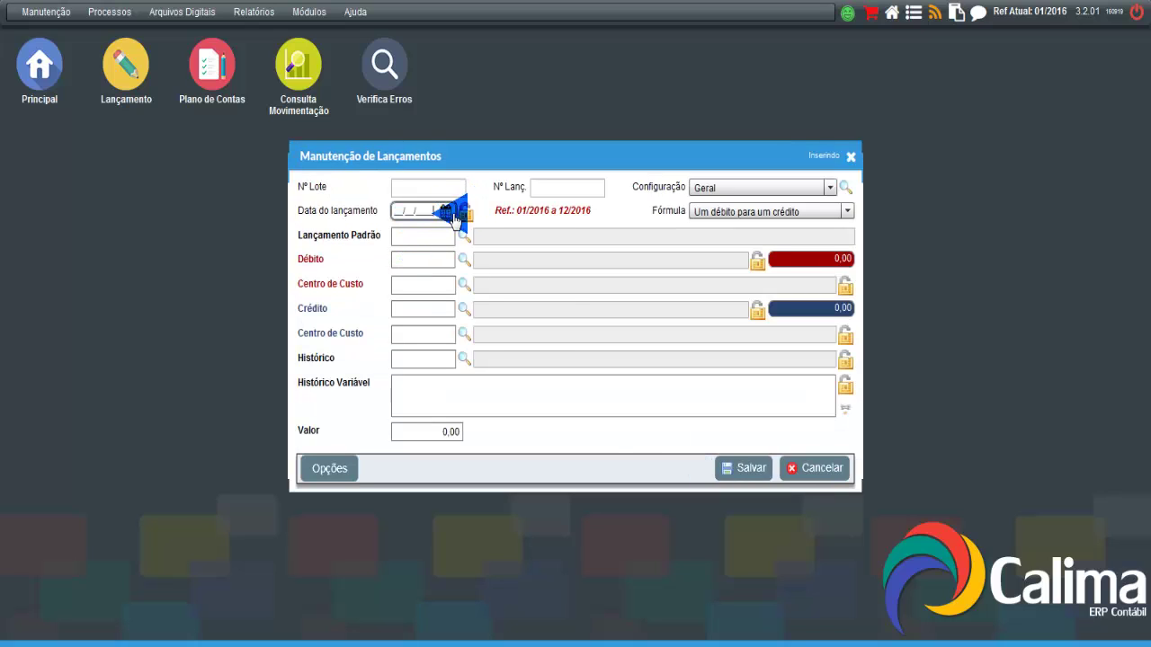
pyautogui.click(446, 211)
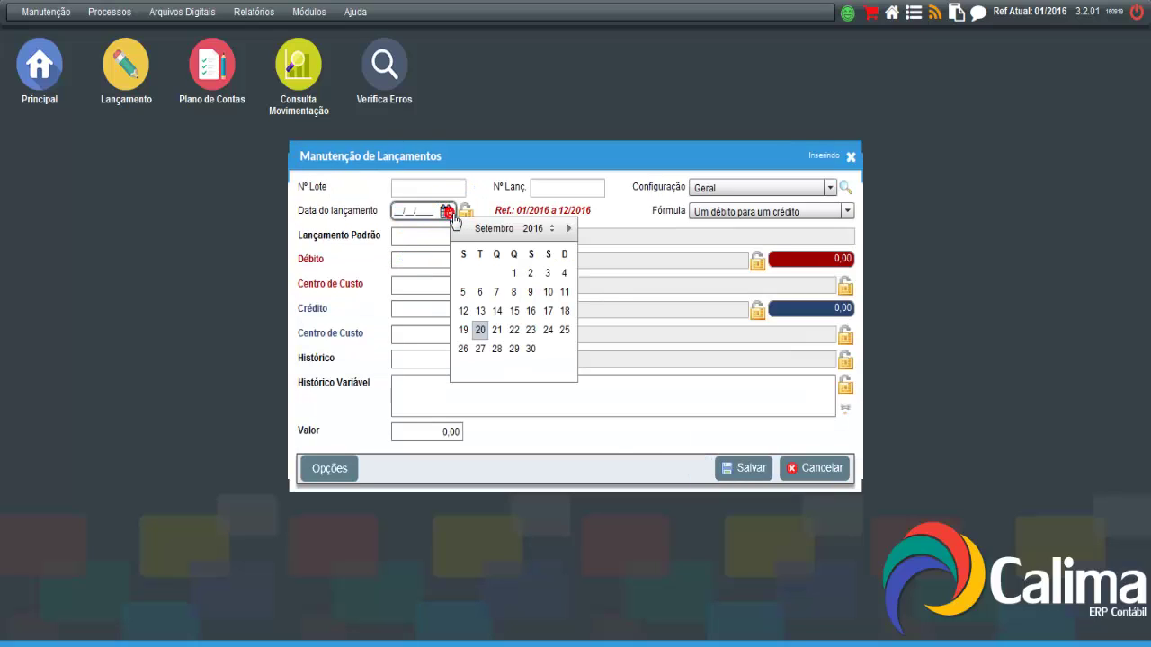
pyautogui.click(481, 329)
# Step: Look up the debit account in the chart of accounts and choose 1002.0001 BANCO DO BRASIL SA
pyautogui.click(414, 270)
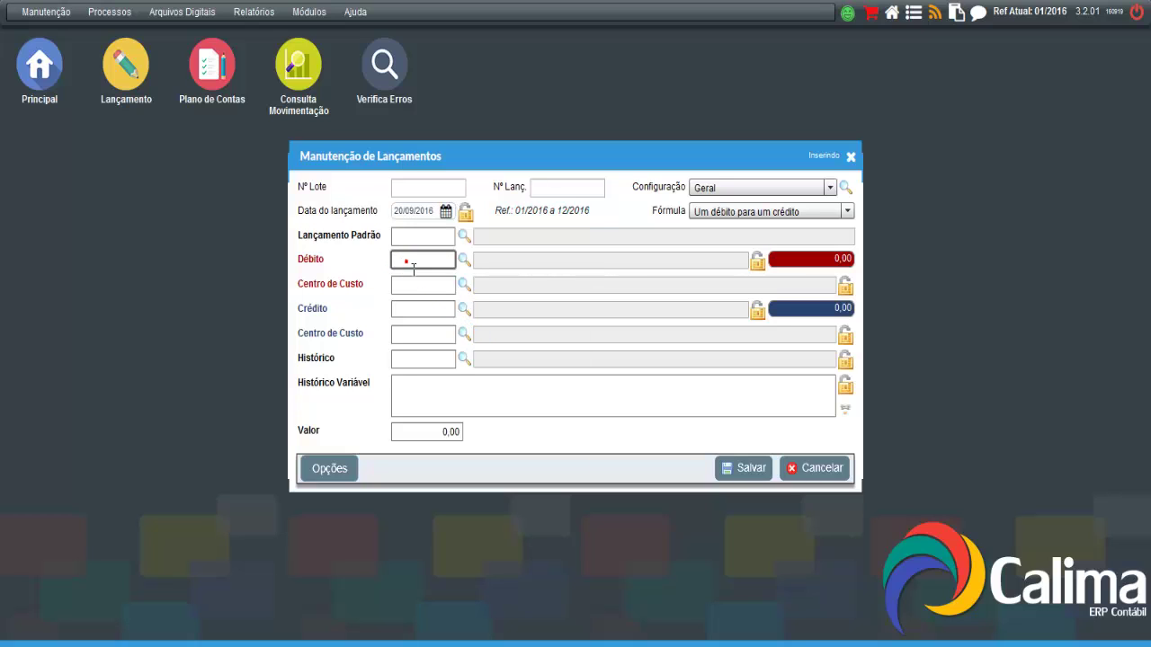
pyautogui.click(465, 261)
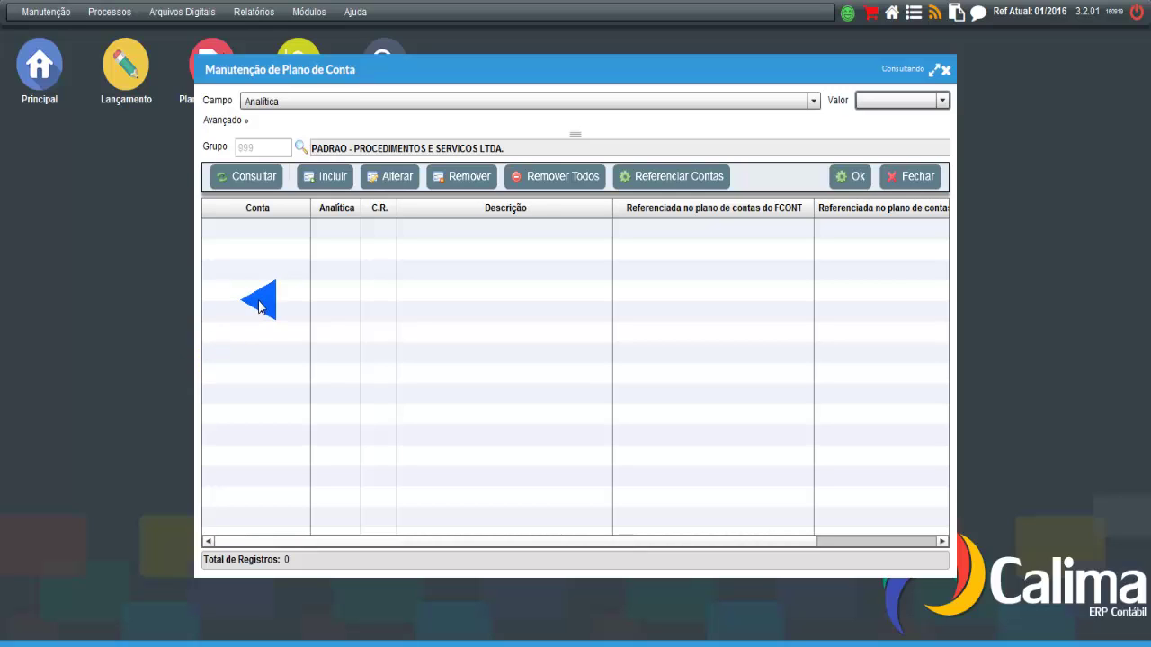
pyautogui.click(262, 183)
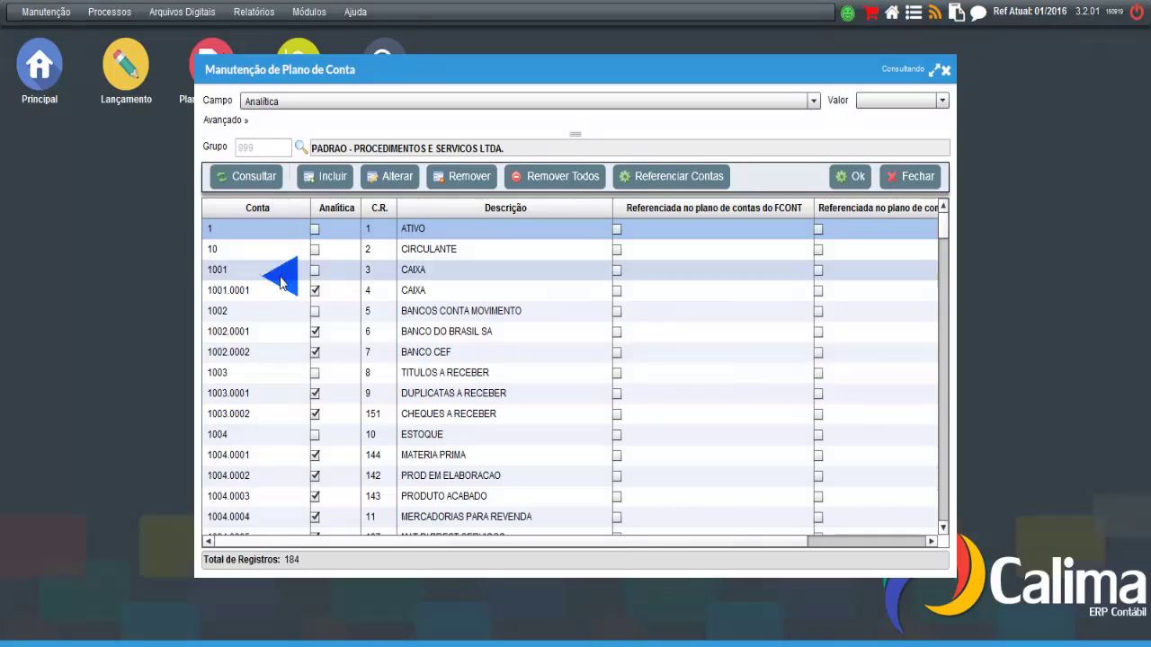
pyautogui.click(412, 333)
pyautogui.doubleClick(412, 334)
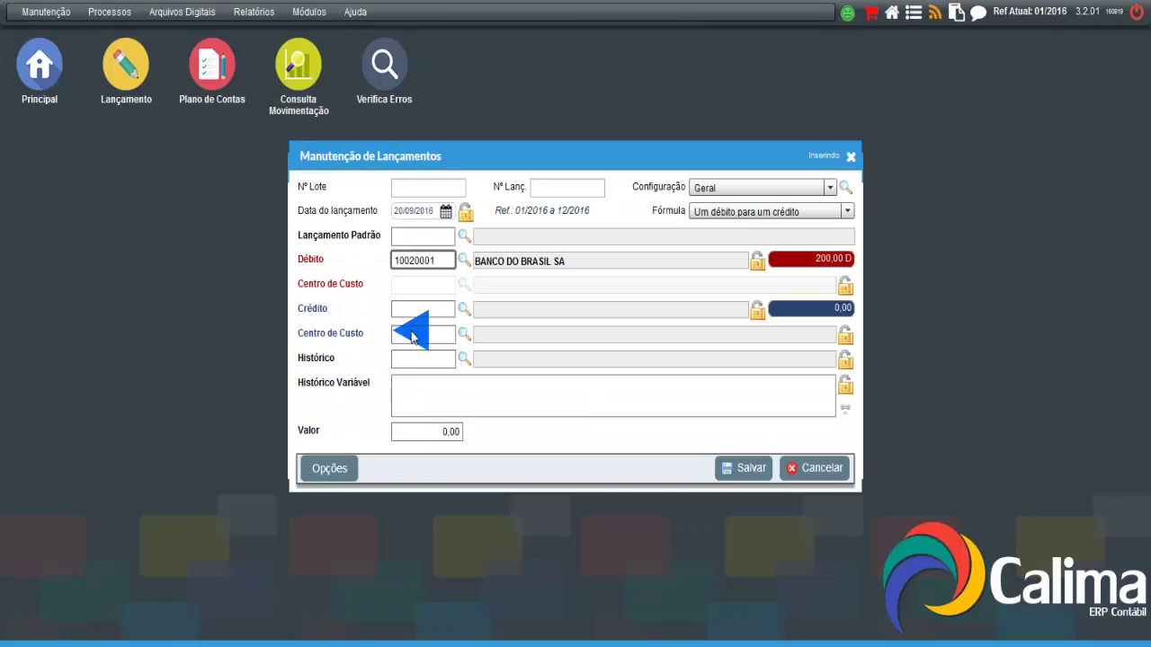
# Step: Look up the credit account in the chart of accounts and choose 1004.0004 MERCADORIAS PARA REVENDA
pyautogui.click(463, 308)
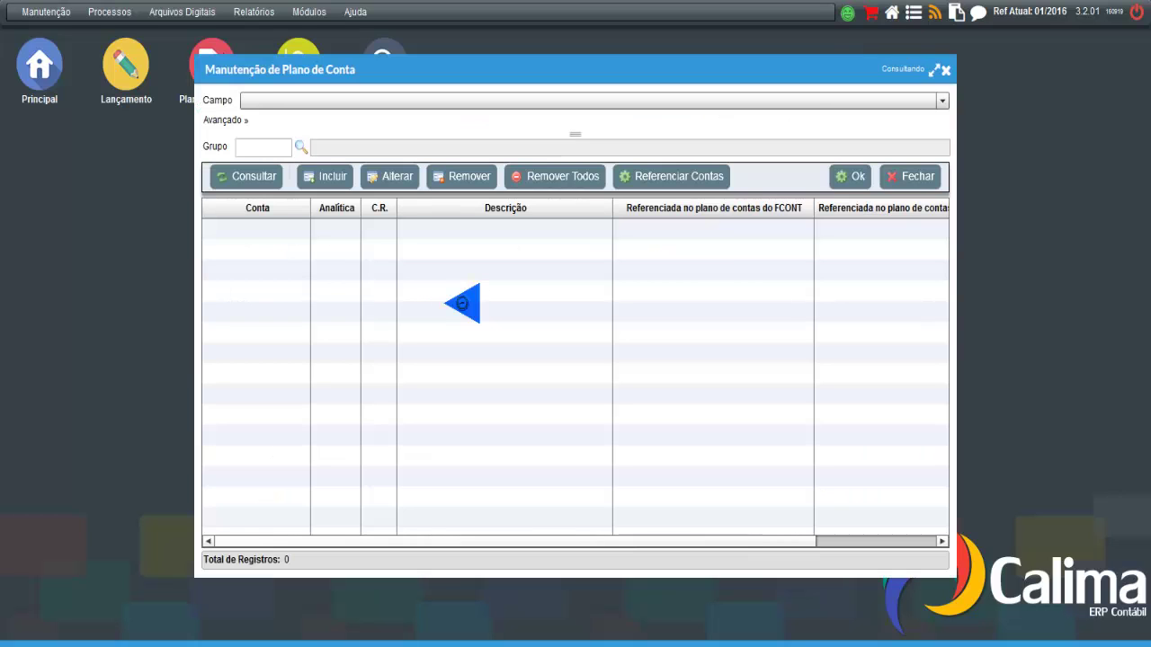
pyautogui.click(270, 177)
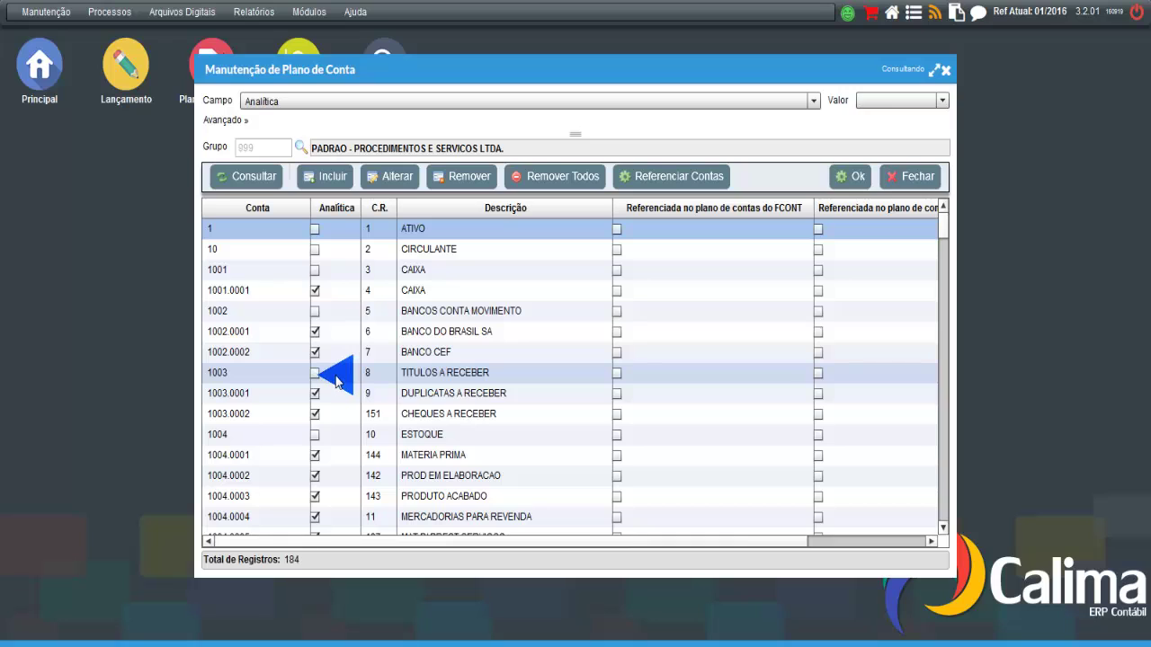
pyautogui.click(463, 497)
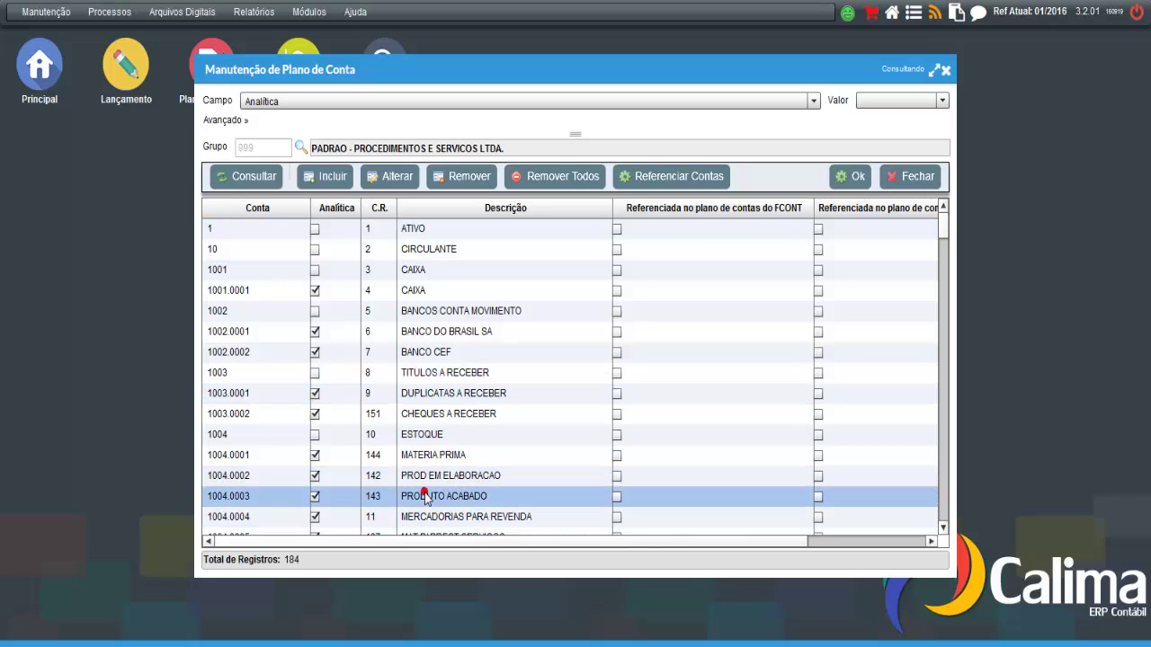
pyautogui.doubleClick(468, 517)
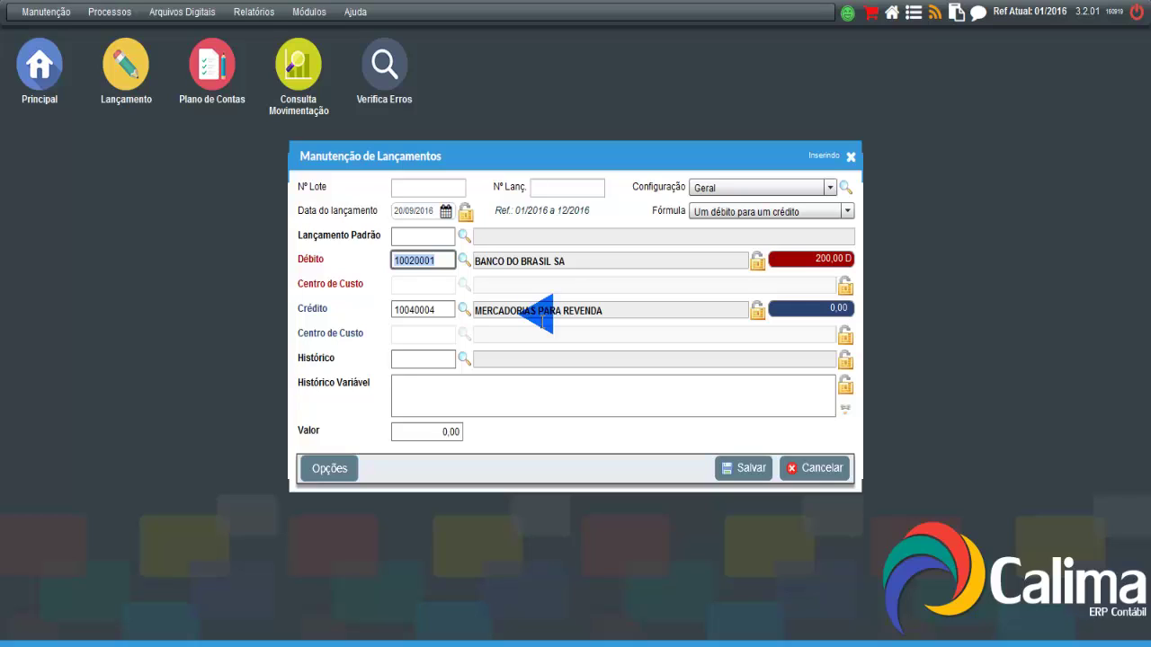
# Step: Fill in the variable history "Venda de mercadoria" with a value of 100,00 and save the entry
pyautogui.click(423, 397)
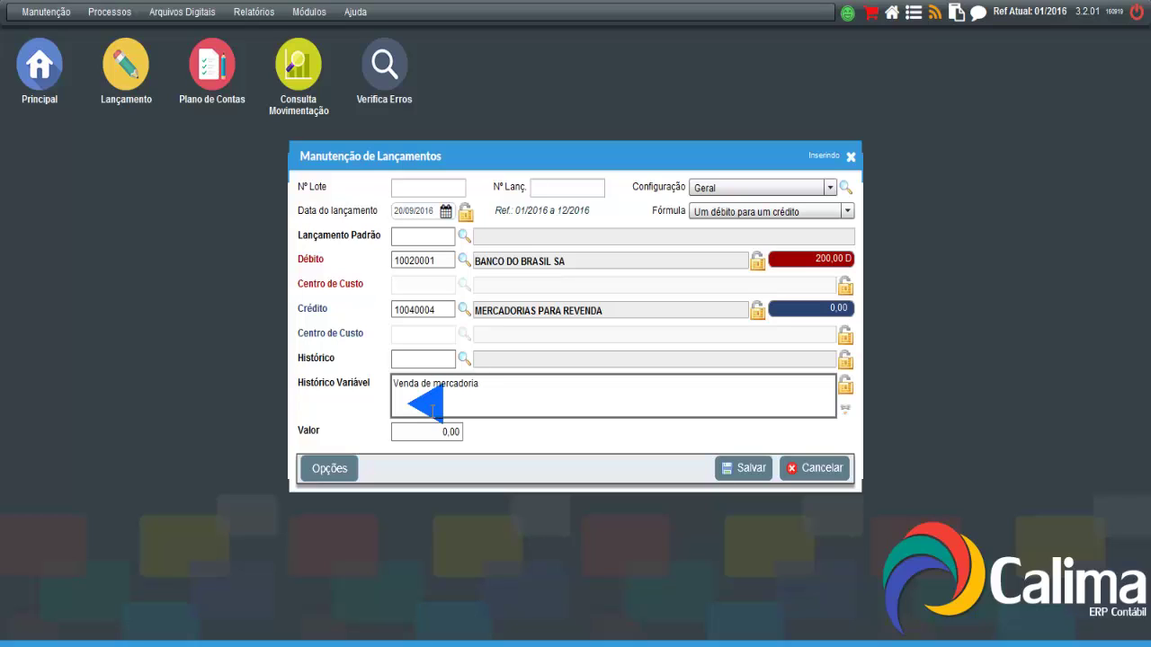
pyautogui.click(439, 432)
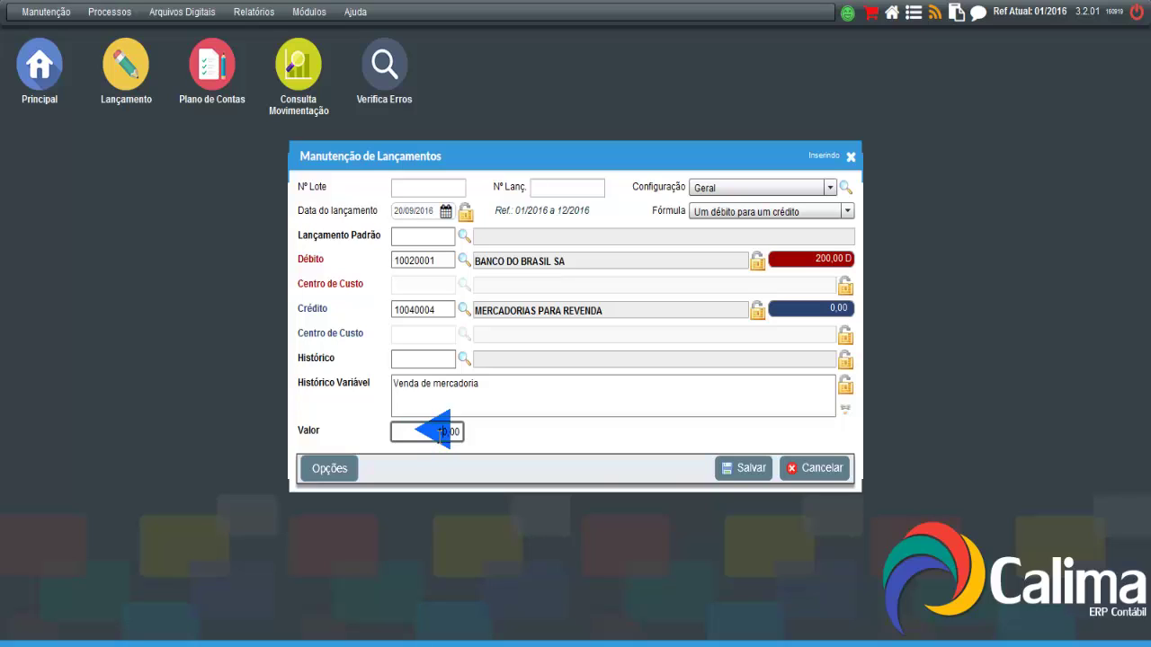
pyautogui.write('1')
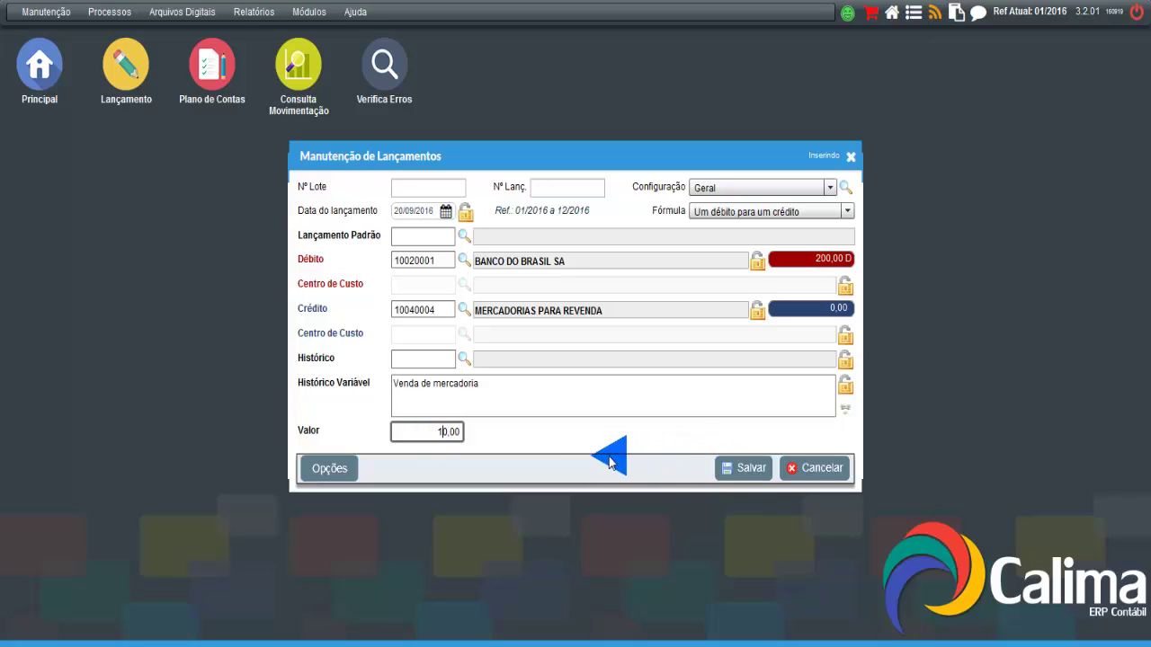
pyautogui.write('0')
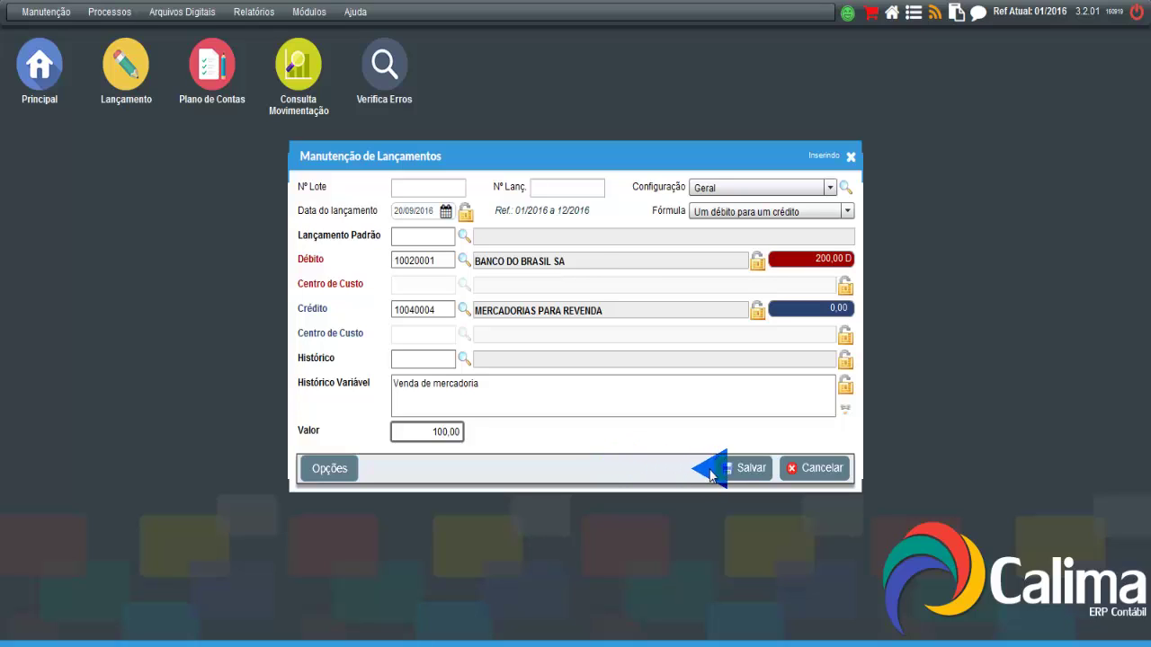
pyautogui.click(728, 469)
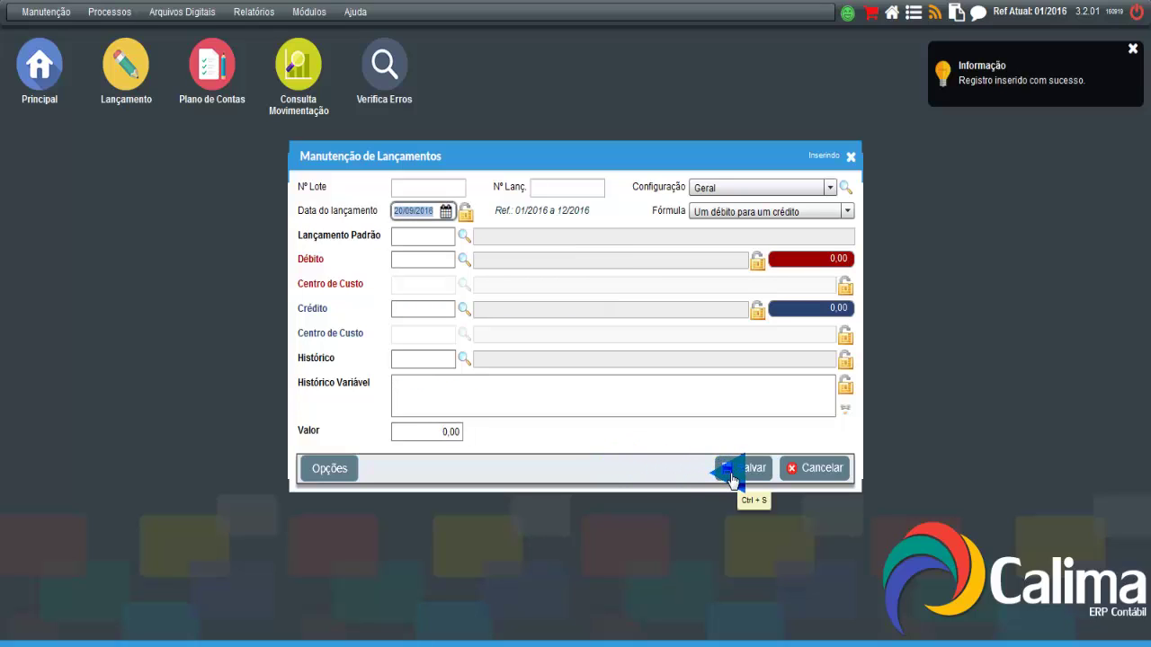
pyautogui.click(854, 160)
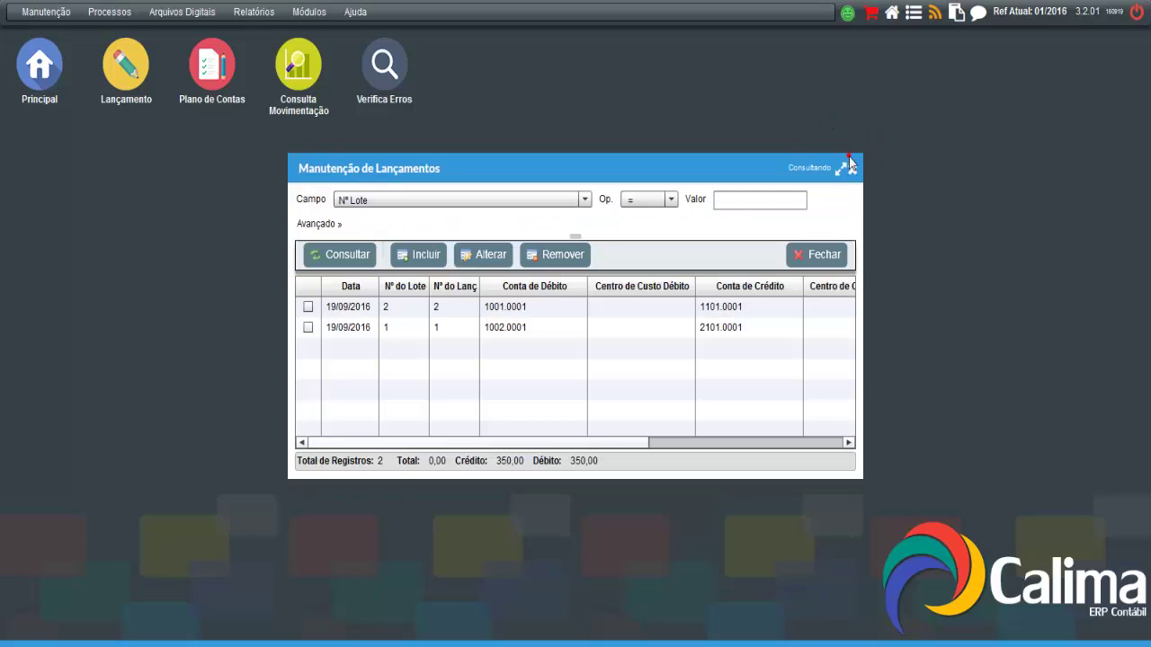
# Step: Refresh the list of entries and examine the details of the recorded entries, including lot 3
pyautogui.click(358, 252)
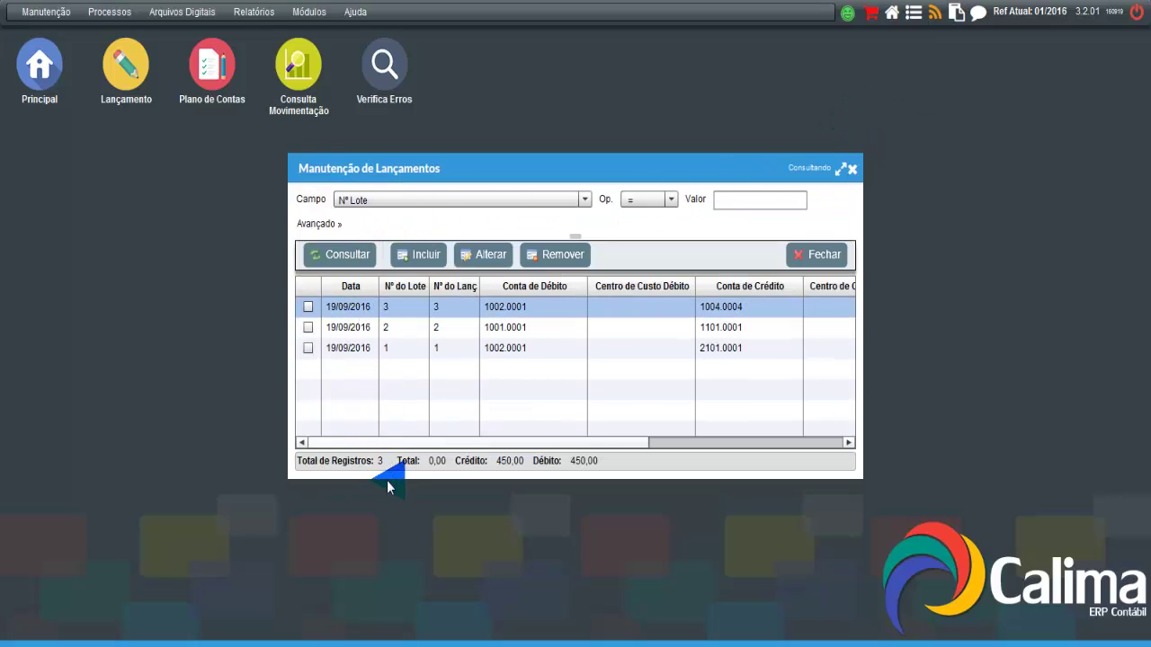
pyautogui.doubleClick(370, 308)
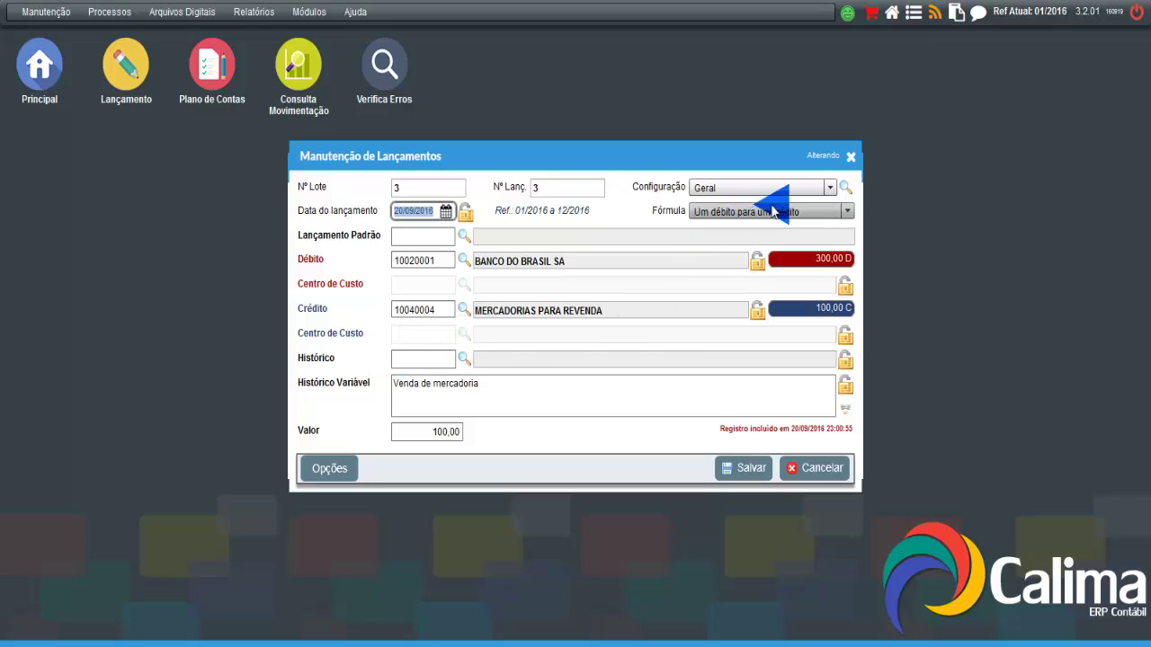
pyautogui.click(851, 157)
pyautogui.click(322, 315)
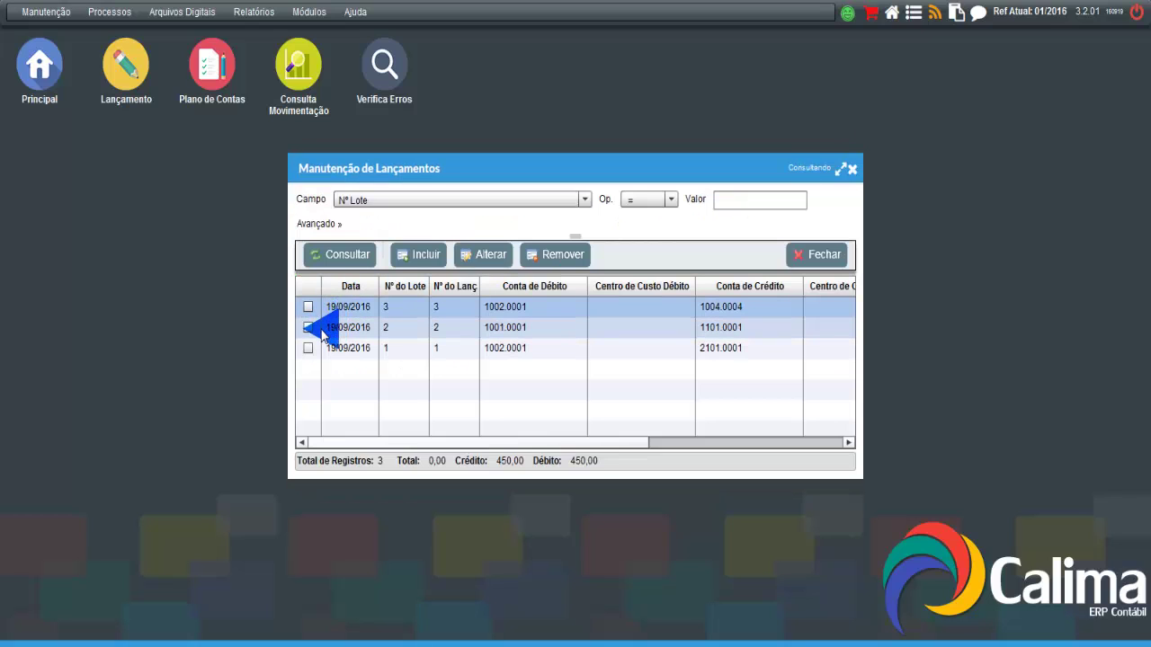
pyautogui.doubleClick(344, 329)
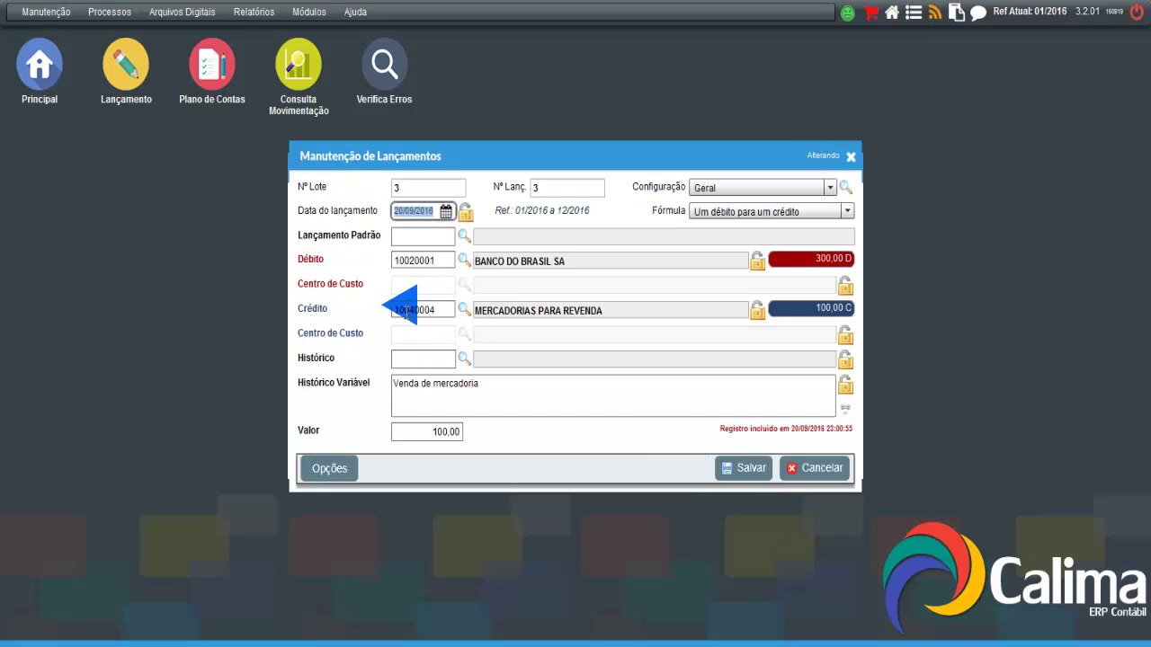
pyautogui.click(850, 157)
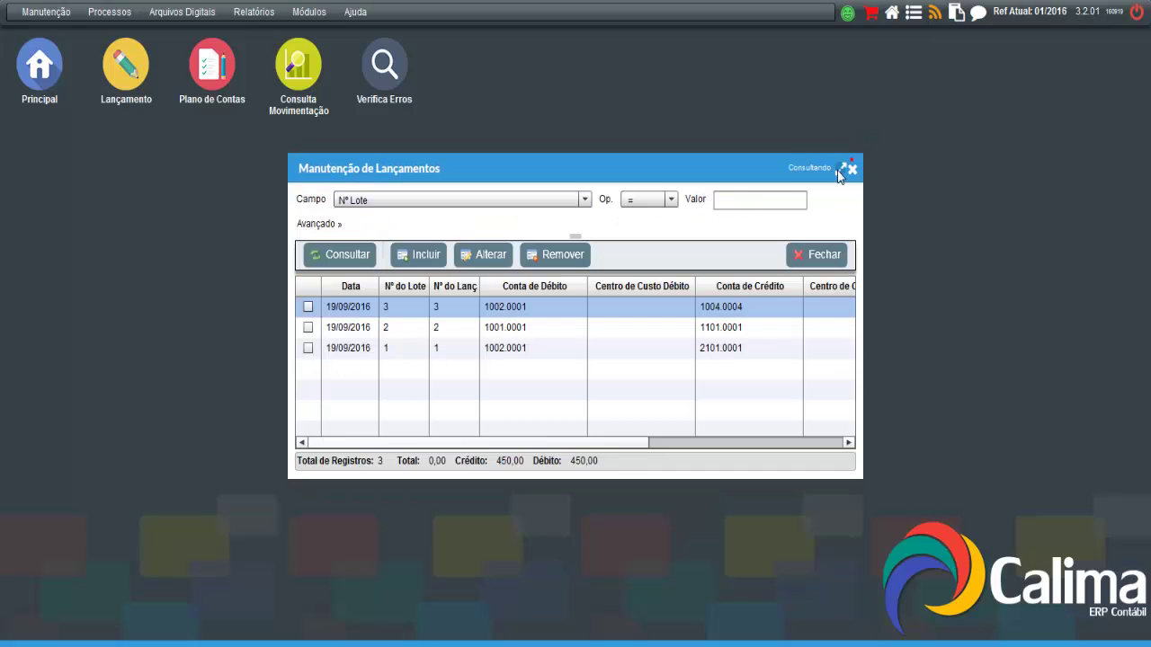
pyautogui.doubleClick(350, 351)
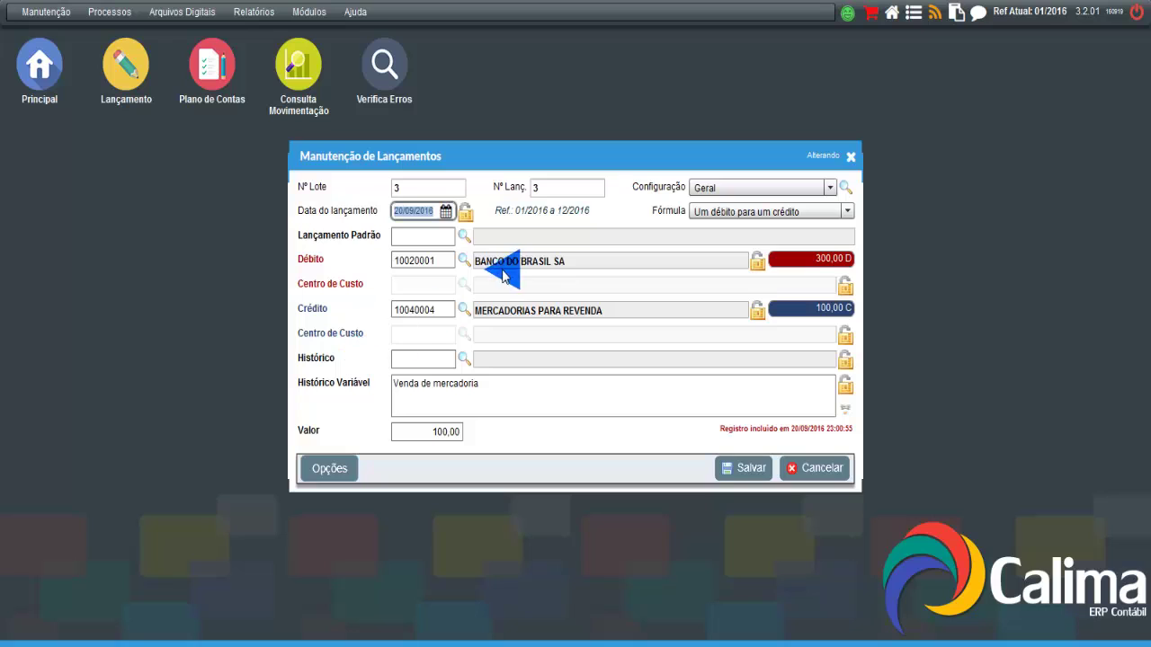
pyautogui.click(854, 161)
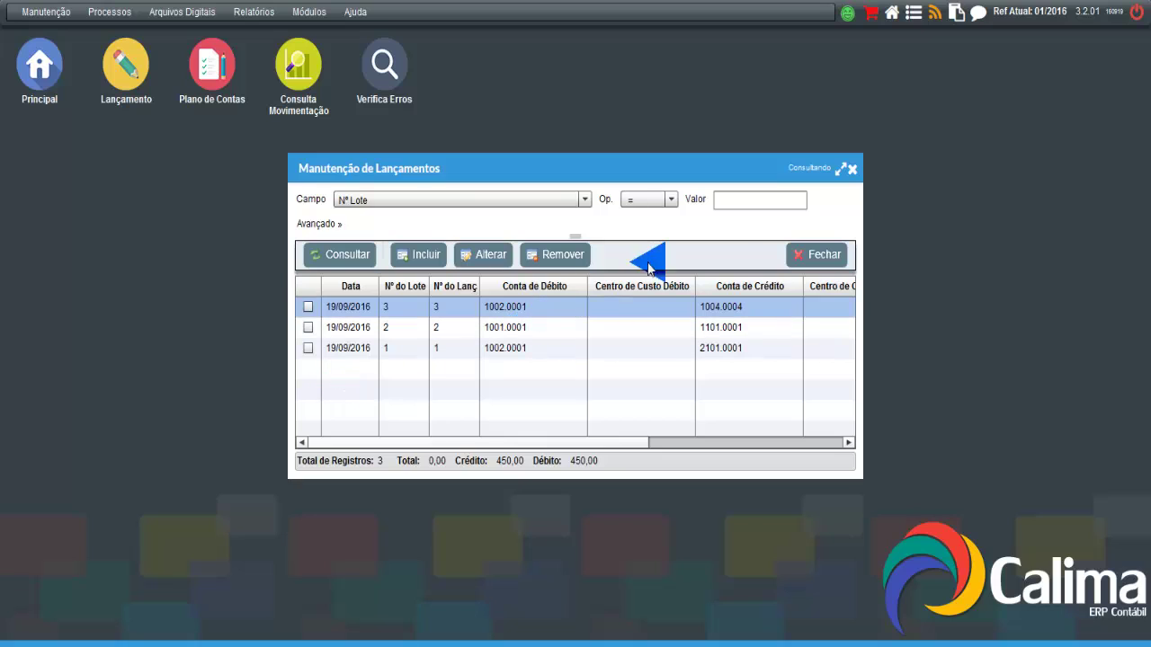
pyautogui.click(851, 171)
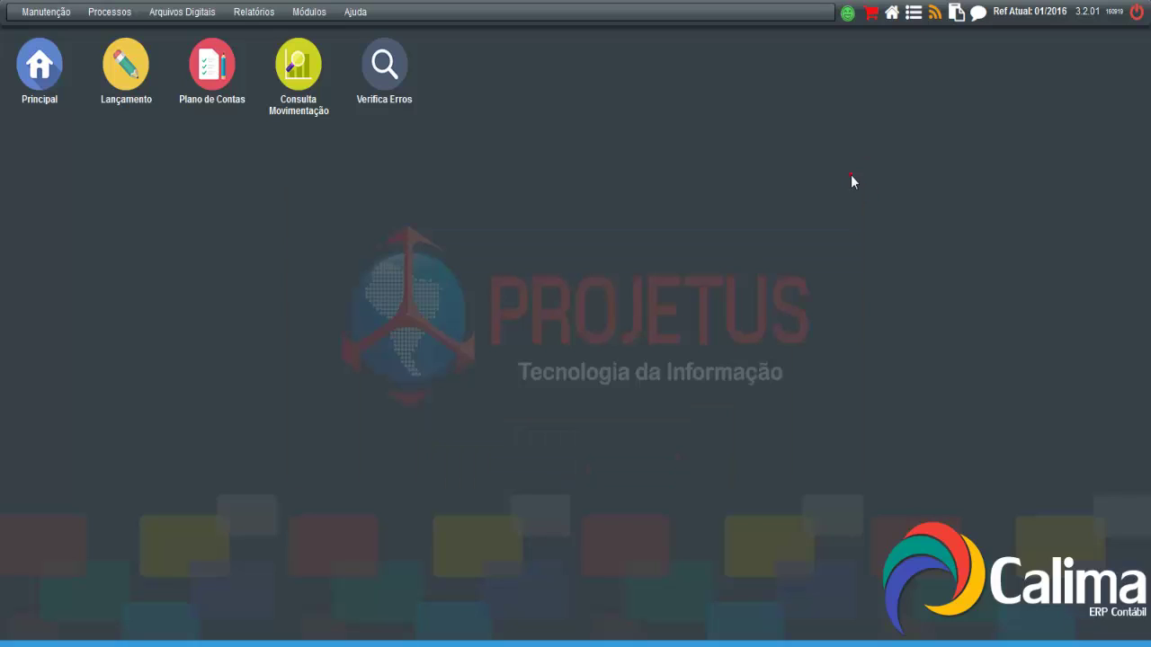
# Step: Find the Diário - Novo report in the report listing and accept its default Normal type and consolidation
pyautogui.click(247, 21)
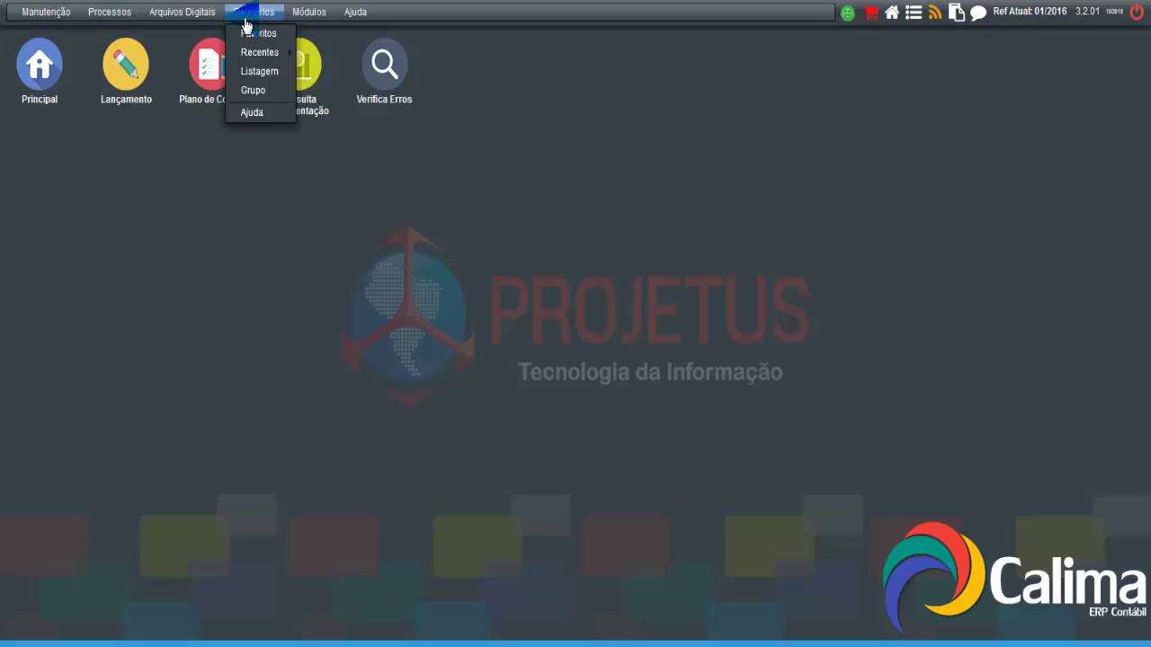
pyautogui.click(252, 71)
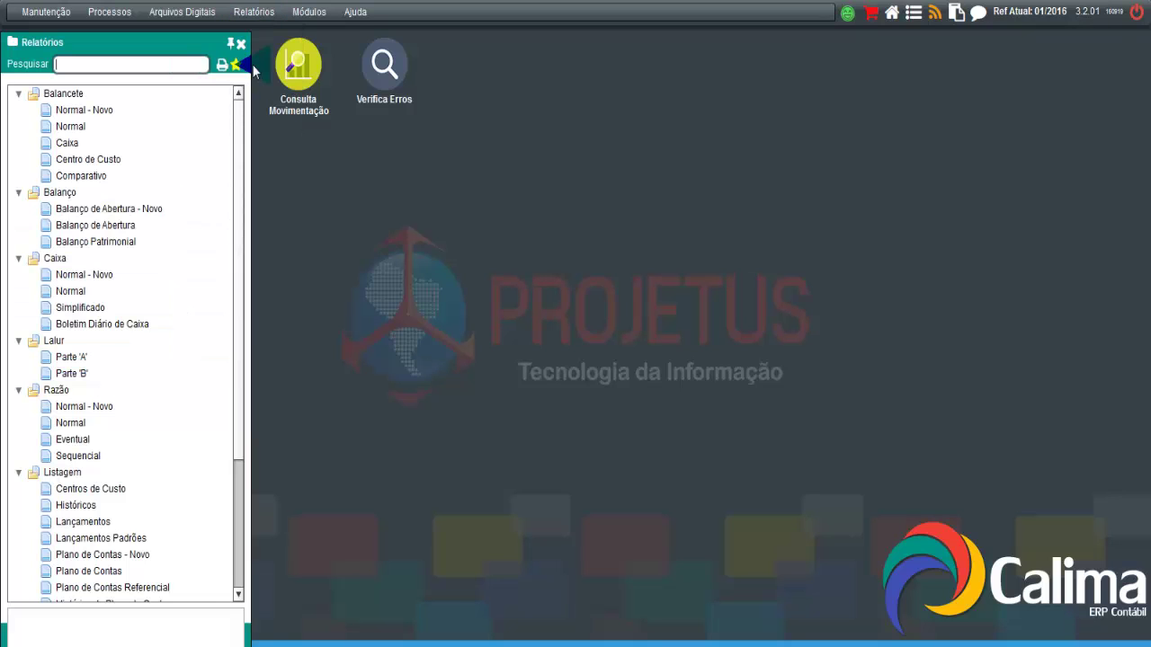
pyautogui.click(81, 65)
pyautogui.write('diario')
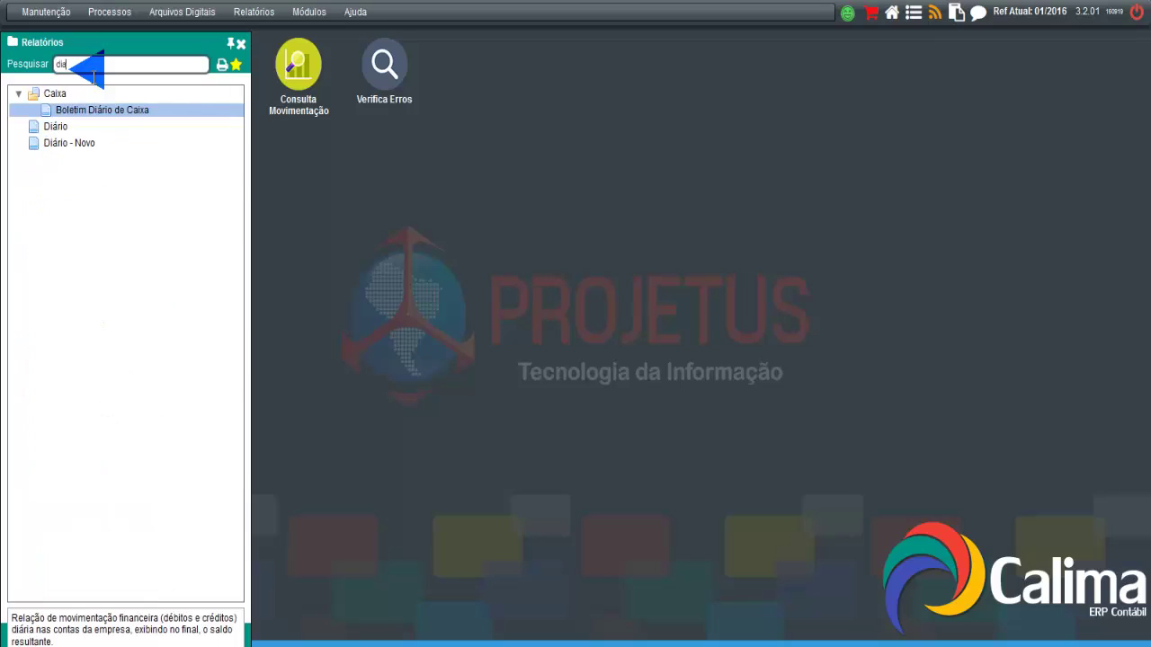
pyautogui.doubleClick(77, 142)
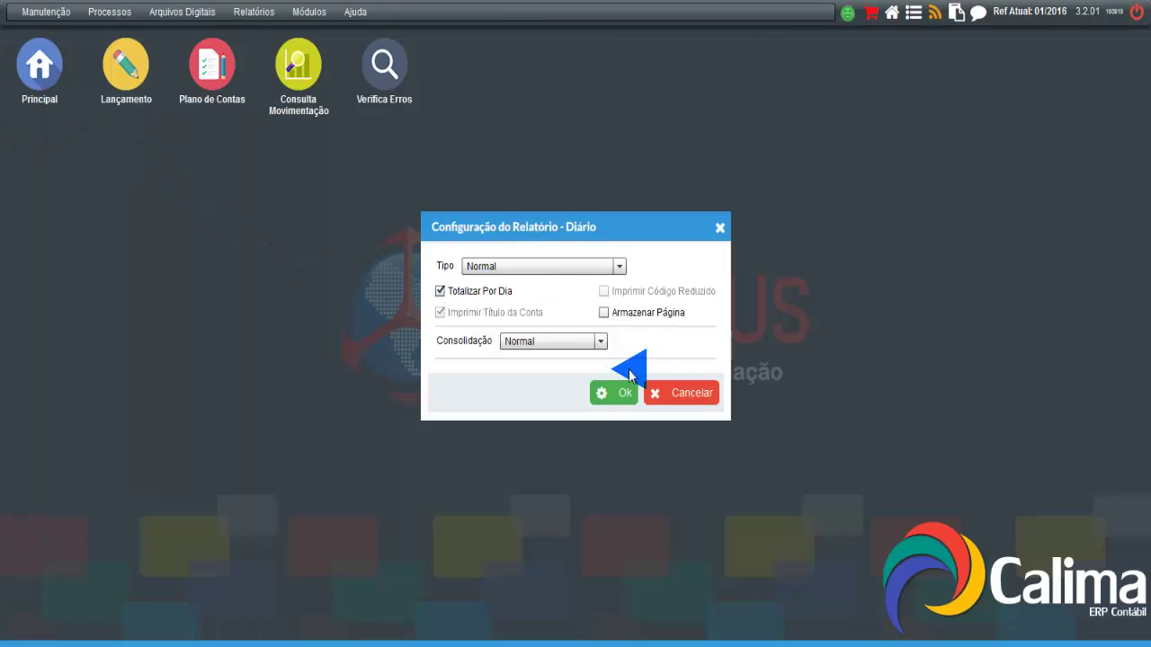
pyautogui.click(621, 396)
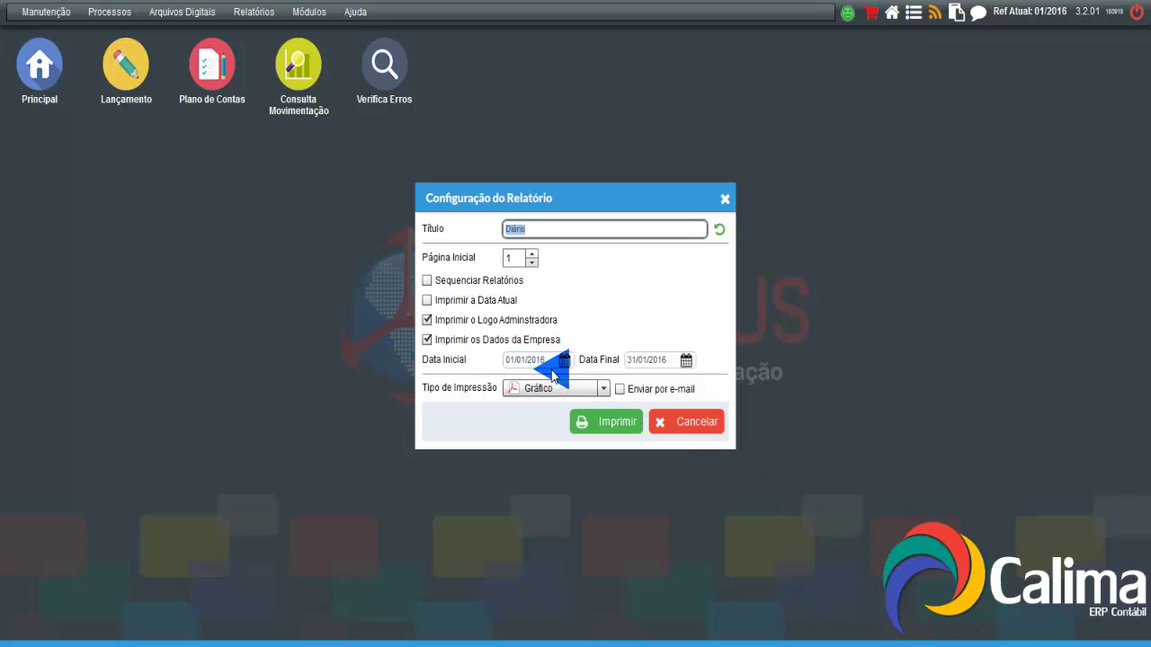
# Step: Set the Diário report's end date to 20/09/2016
pyautogui.click(686, 360)
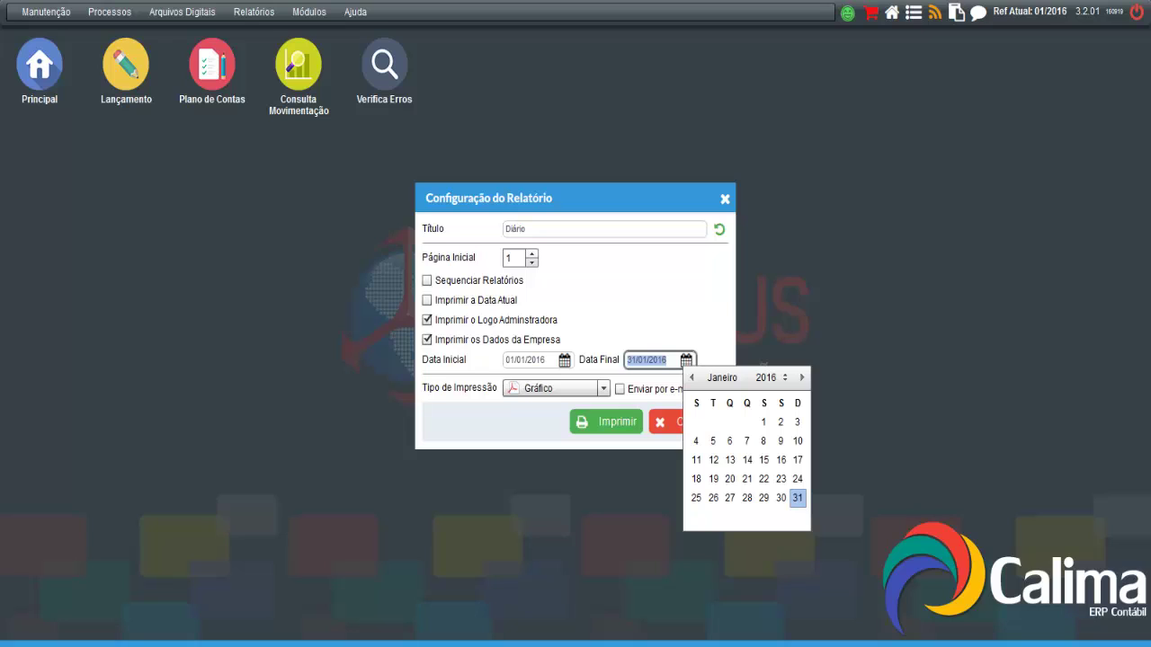
pyautogui.click(802, 378)
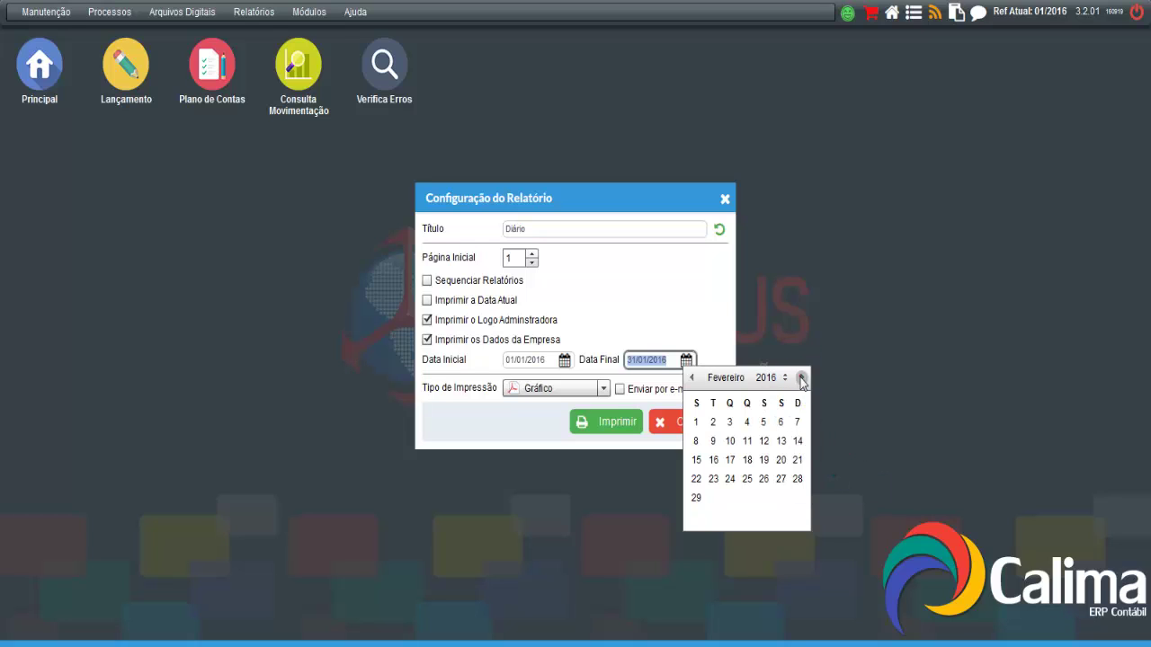
pyautogui.click(801, 378)
pyautogui.click(801, 377)
pyautogui.click(801, 377)
pyautogui.click(801, 377)
pyautogui.click(801, 378)
pyautogui.click(801, 378)
pyautogui.click(802, 378)
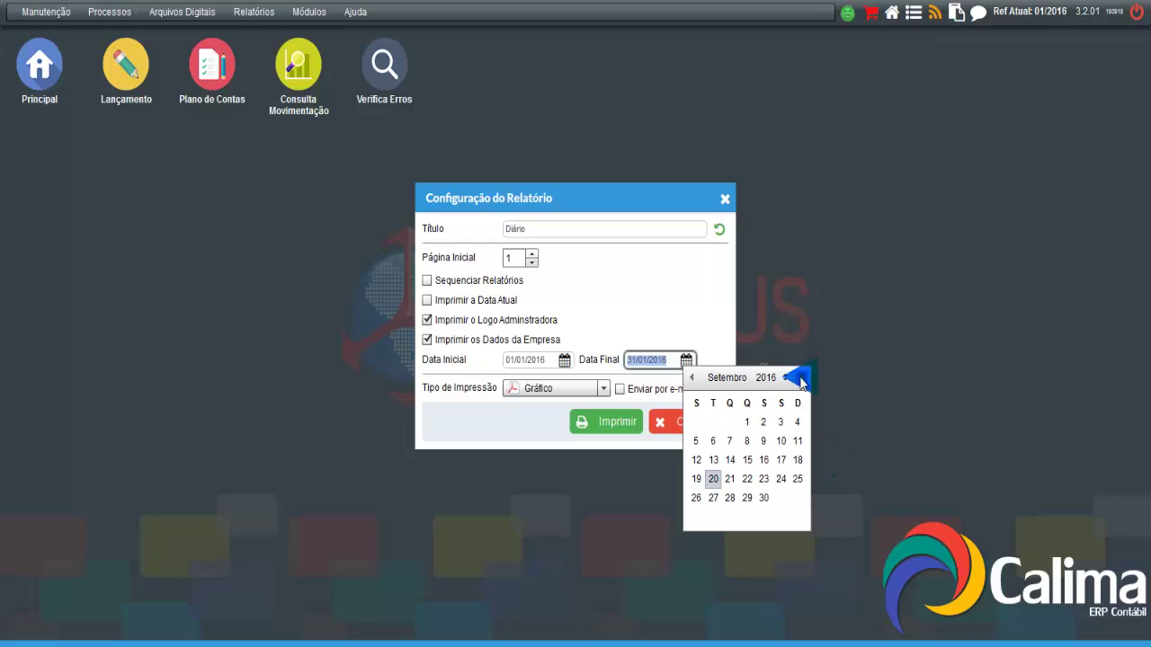
pyautogui.click(714, 478)
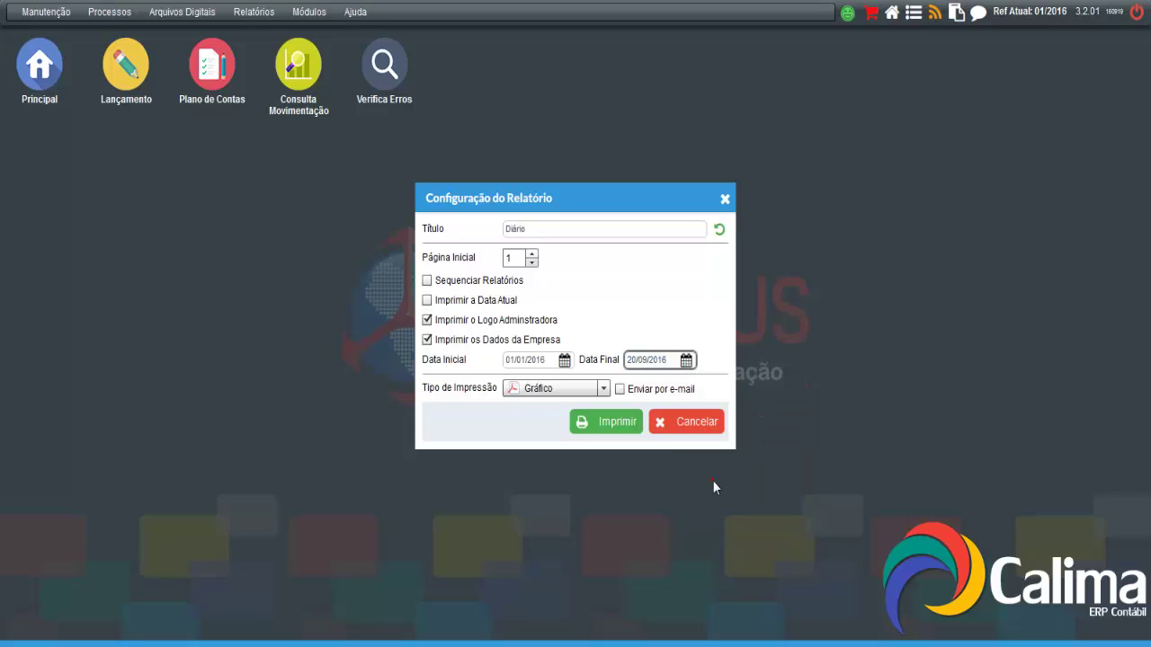
# Step: Print the Diário report in Gráfico format and open the generated file
pyautogui.click(610, 423)
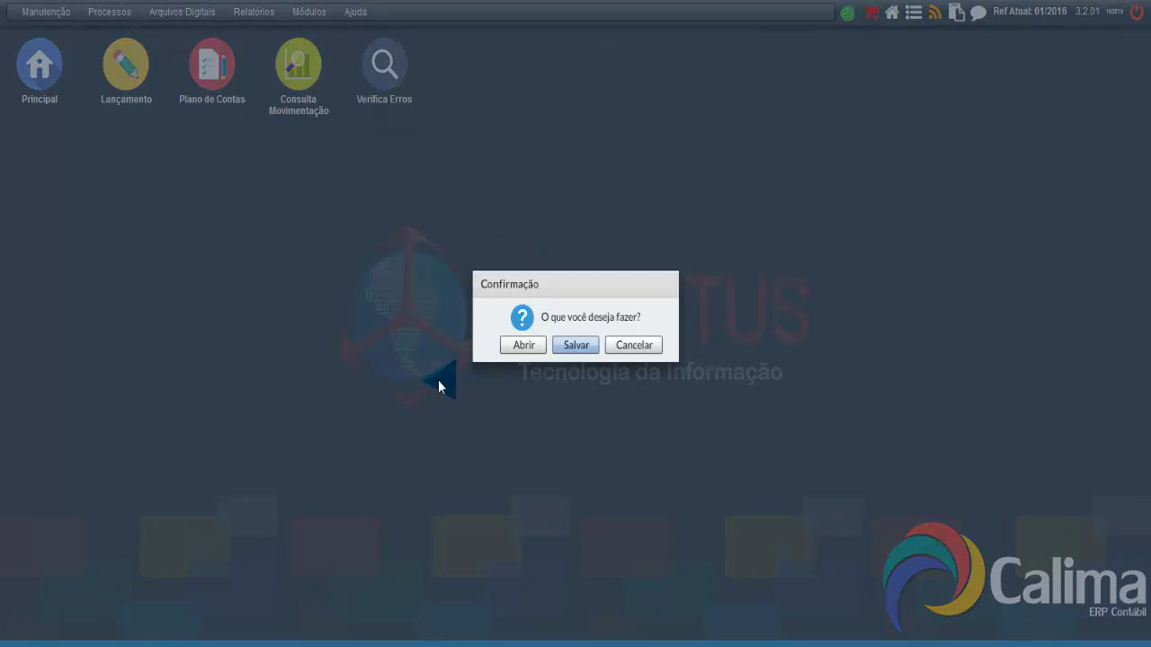
pyautogui.click(527, 345)
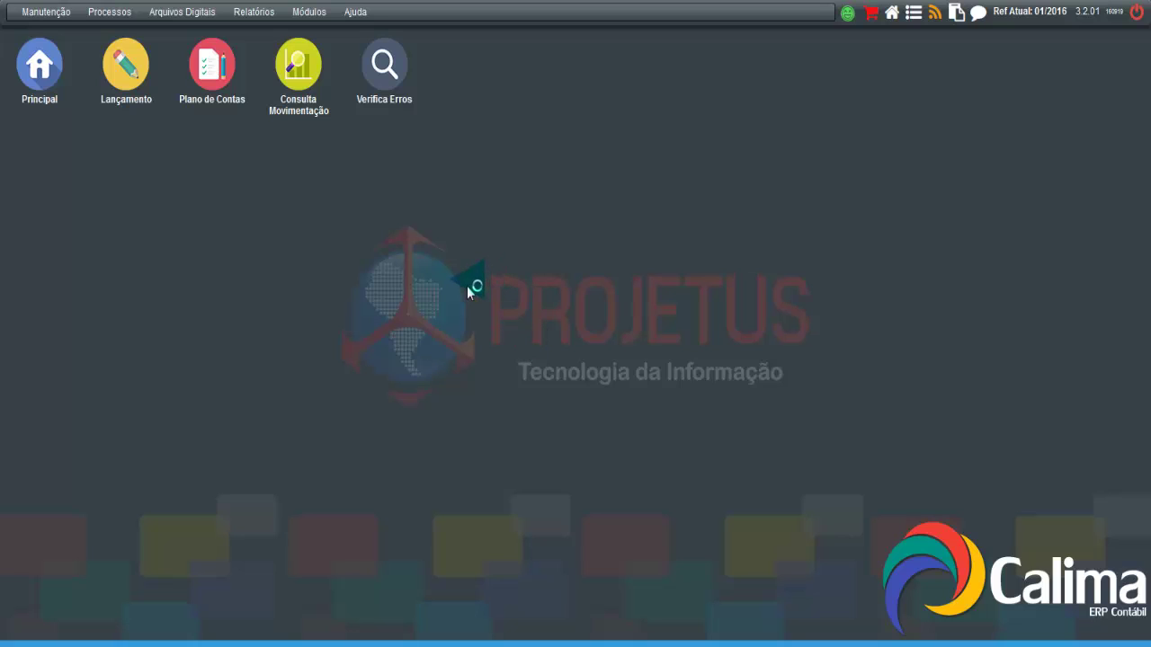
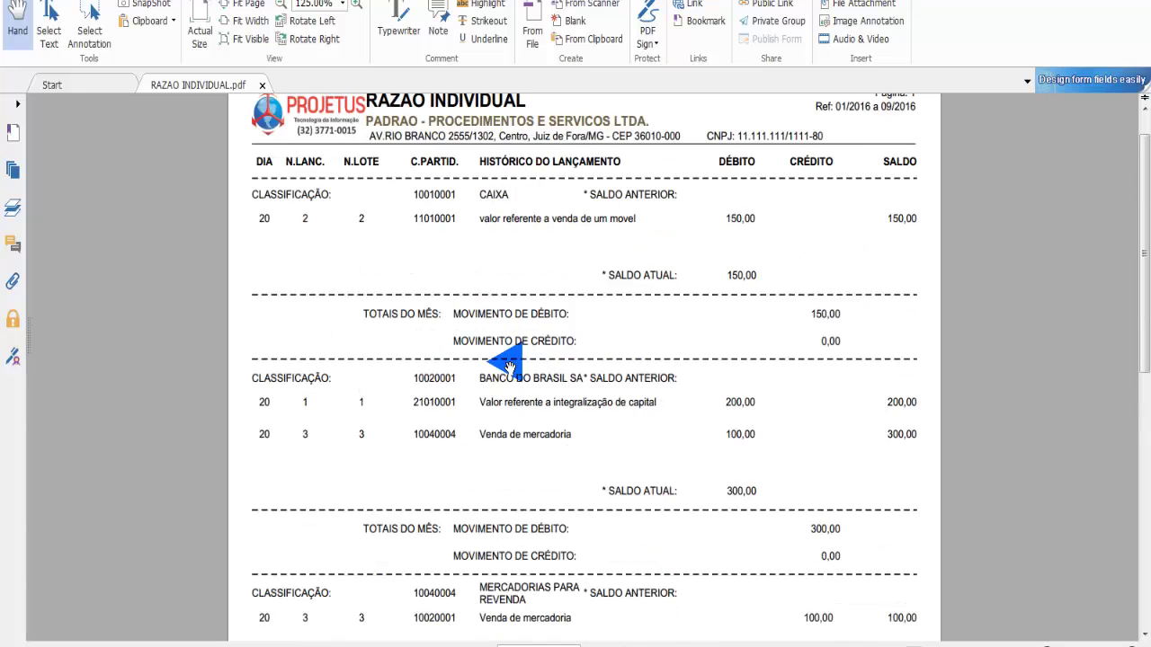
# Step: Examine the account movements in the Razão Individual PDF, close it, and return to the Calima accounting system
pyautogui.scroll(-5, 509, 367)
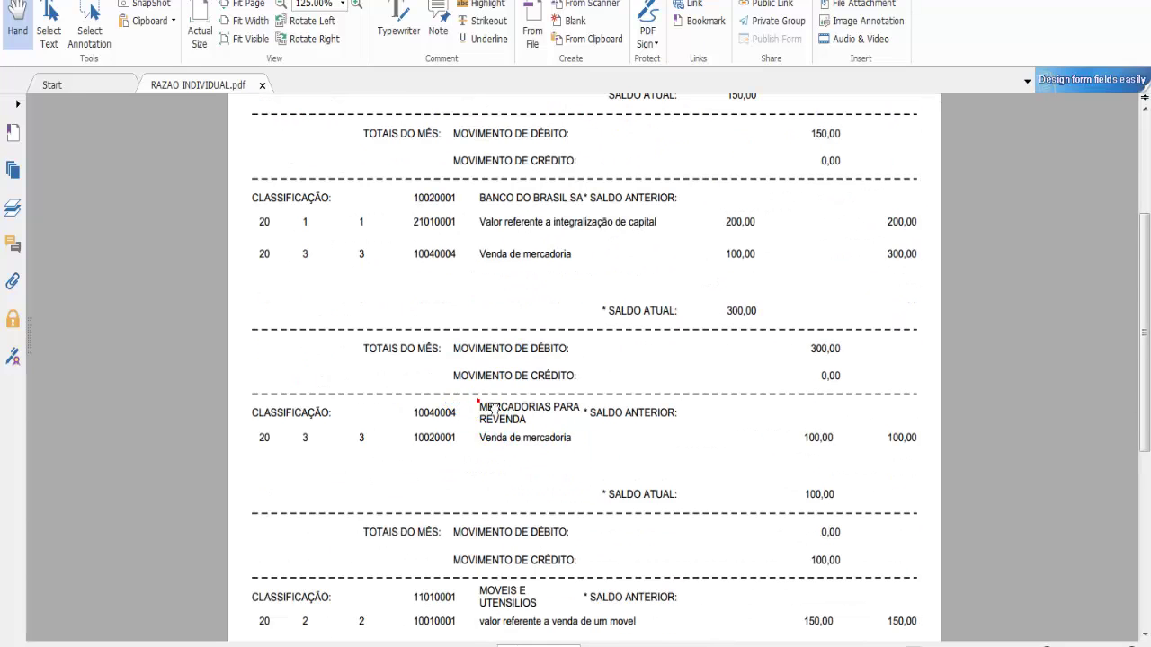
pyautogui.scroll(1, 485, 396)
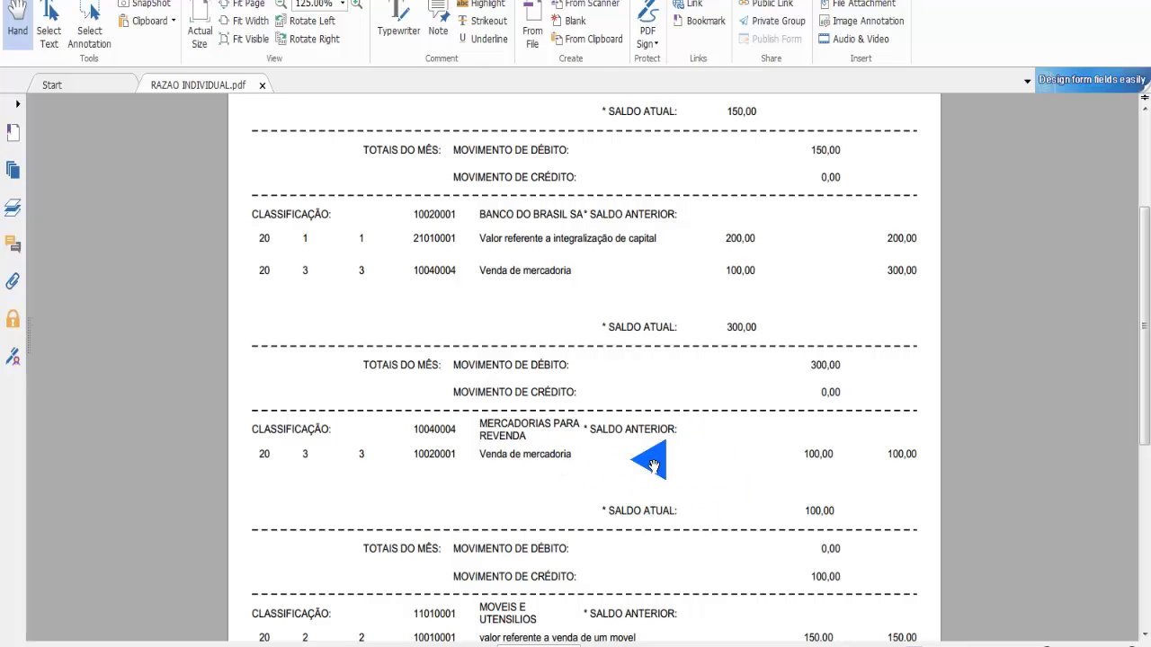
pyautogui.scroll(-9, 654, 466)
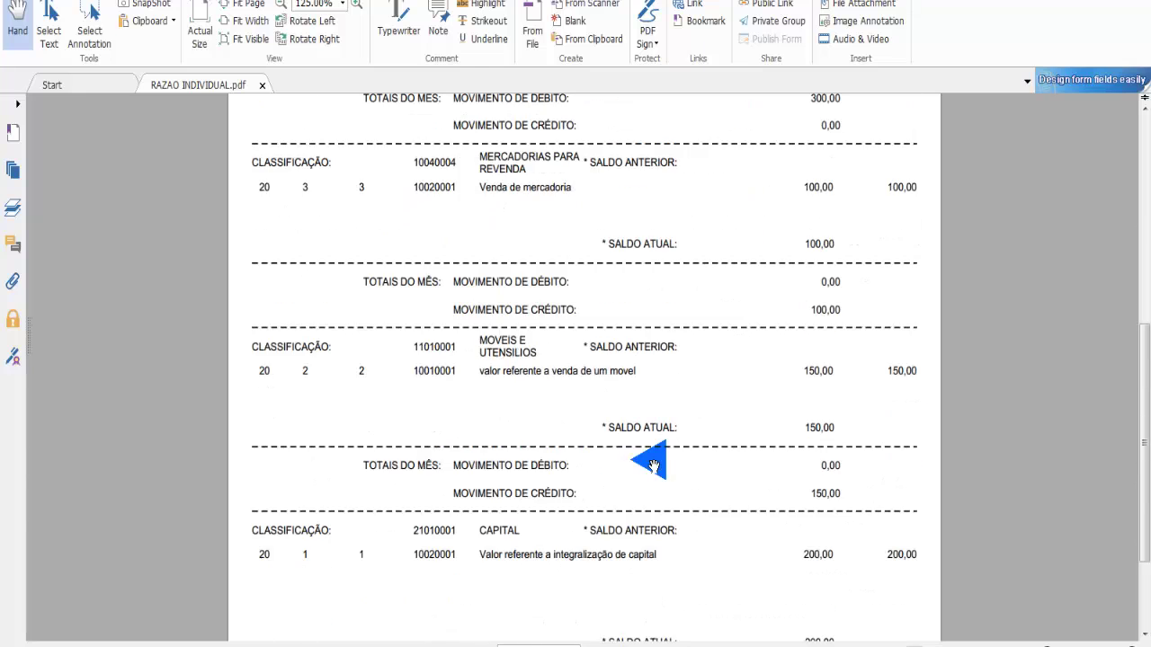
pyautogui.click(260, 85)
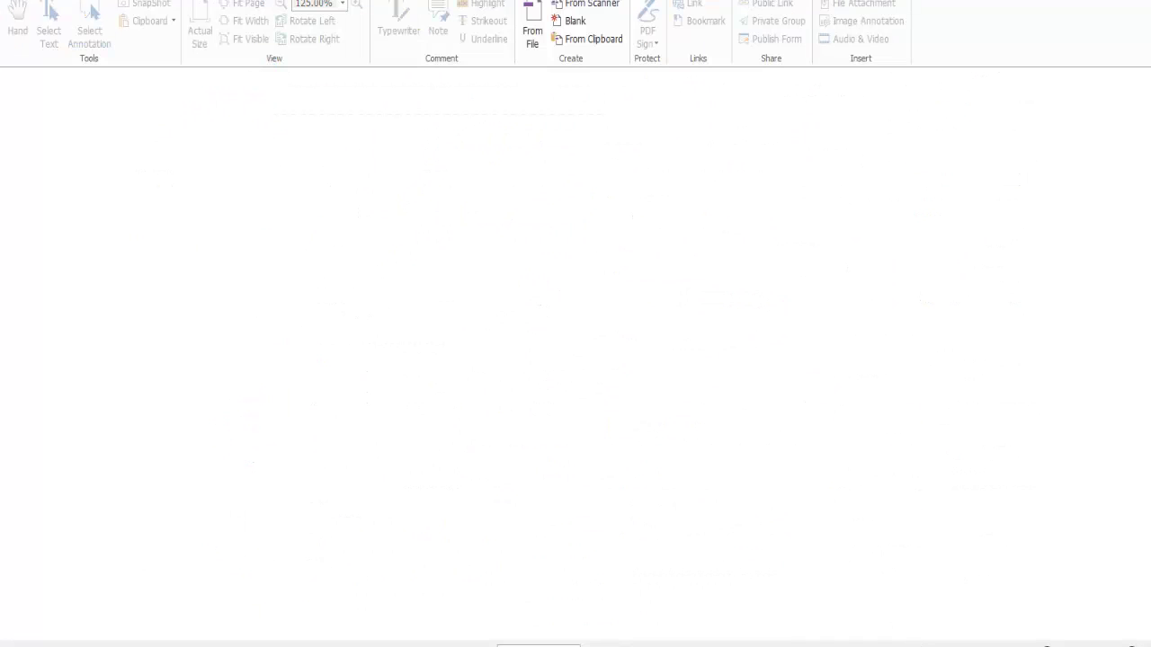
pyautogui.click(225, 636)
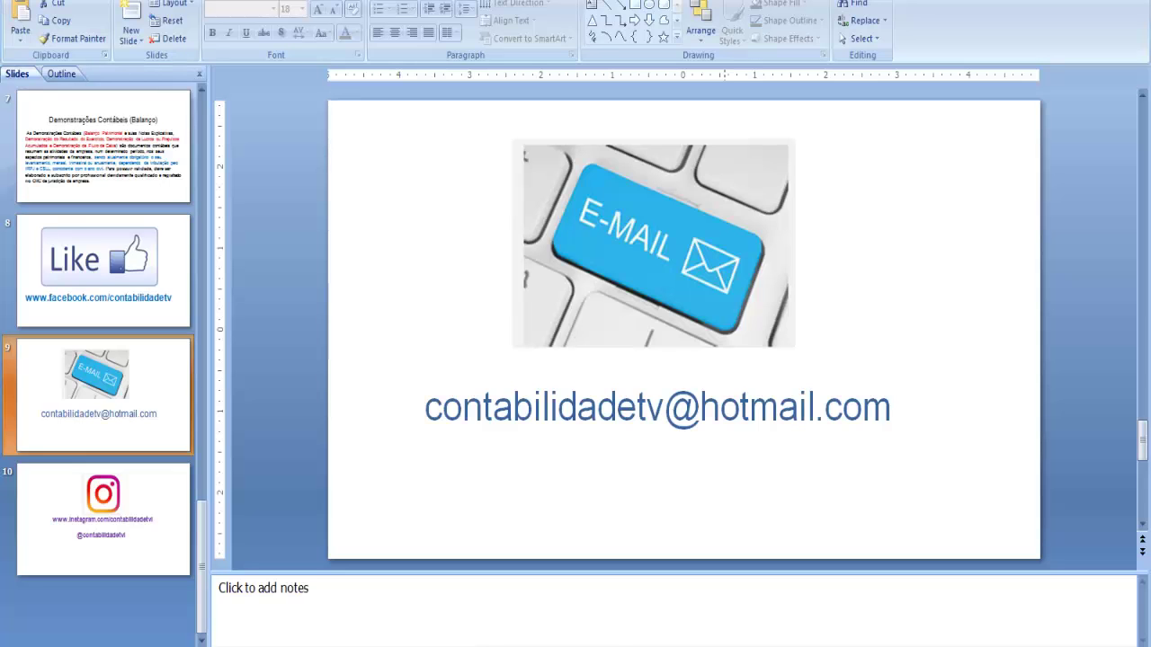
pyautogui.hotkey('alt', 'Tab')
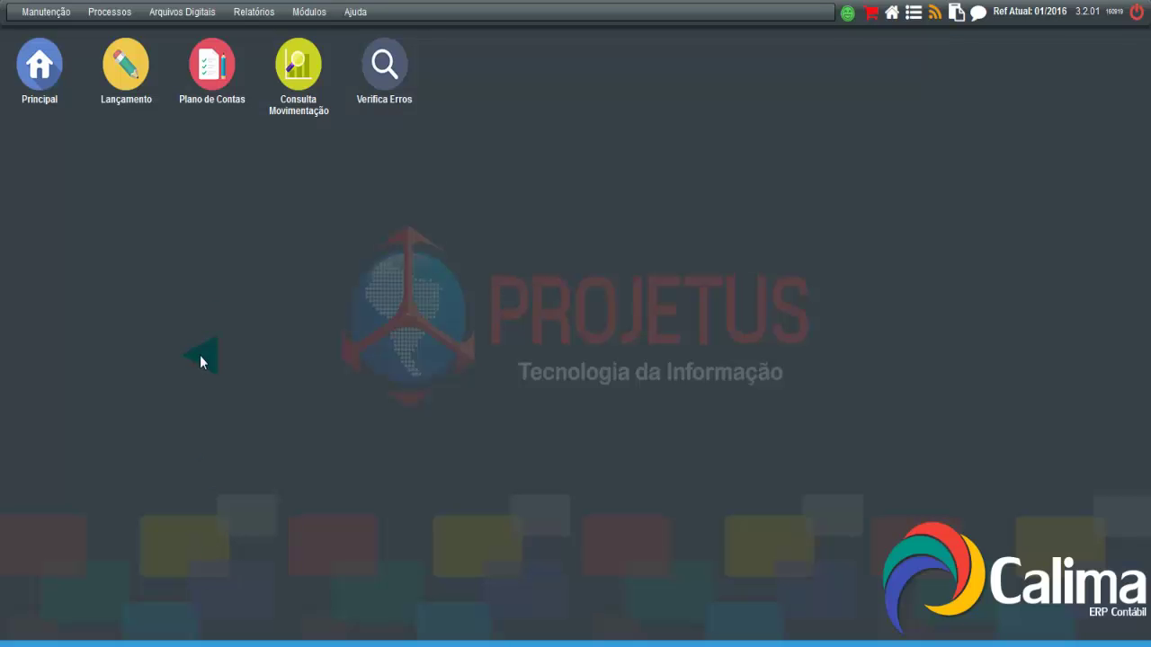
pyautogui.click(254, 12)
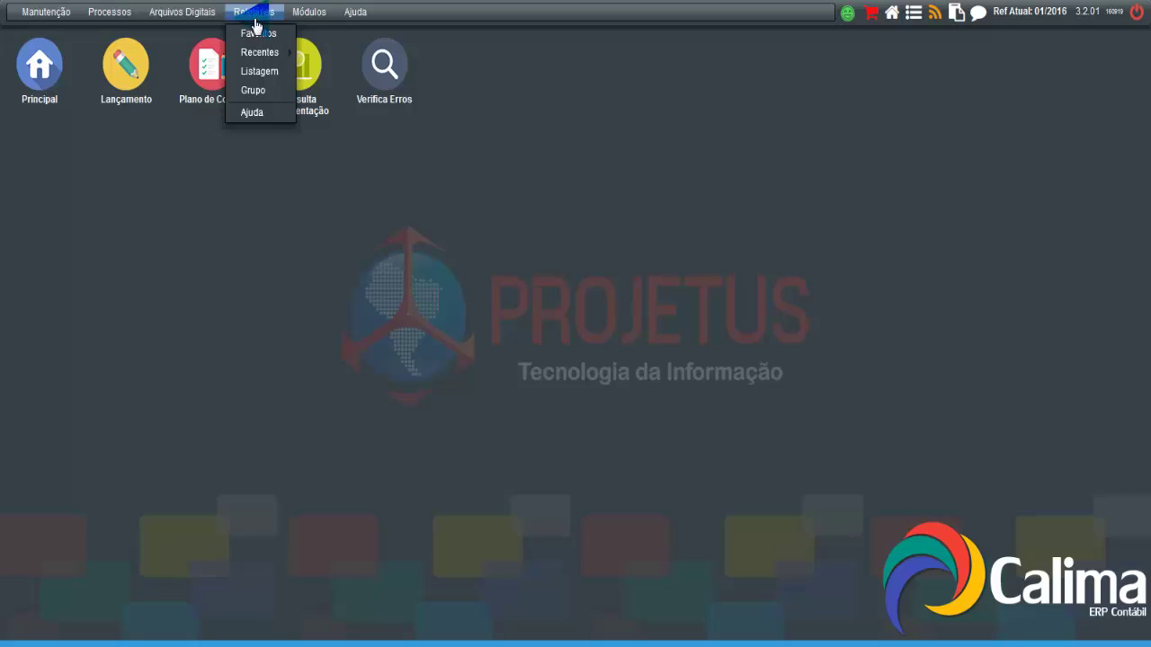
pyautogui.moveTo(273, 54)
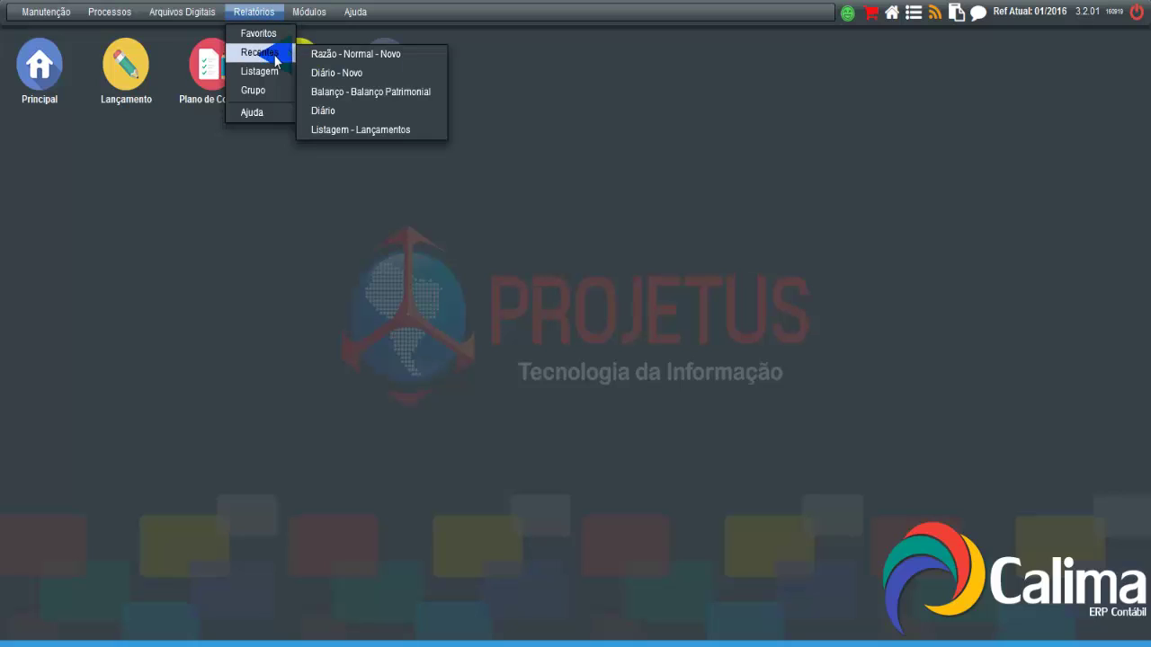
pyautogui.click(337, 93)
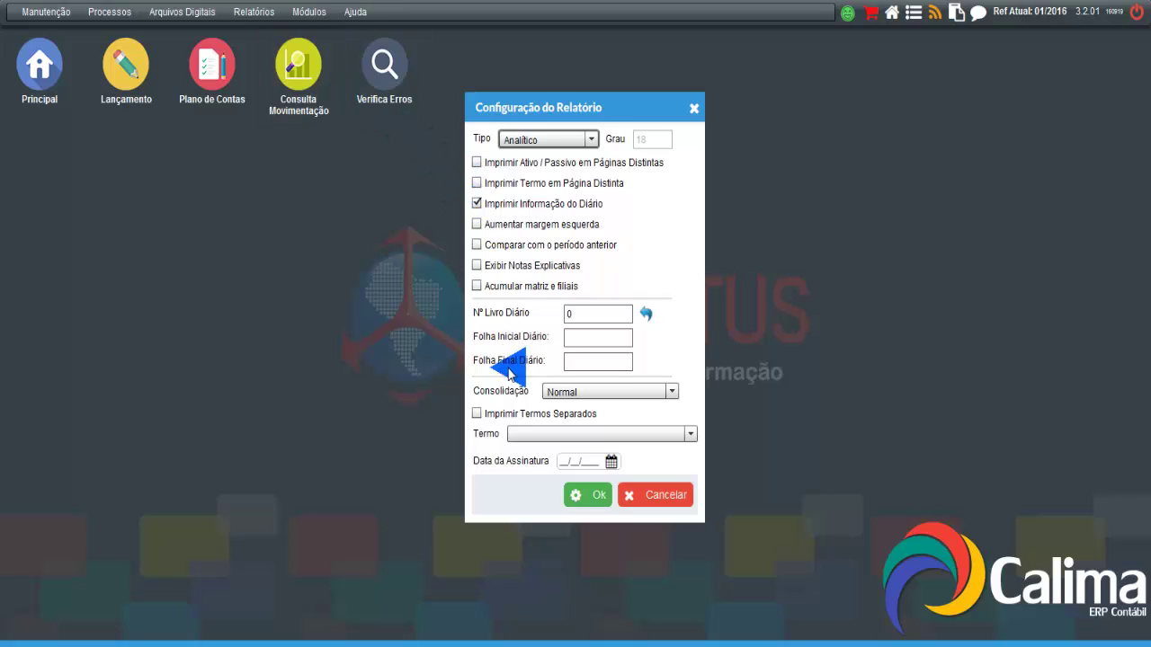
pyautogui.click(615, 490)
# Step: Open the Balanço Patrimonial report from the report listing and set its signature date to 20/09/2016
pyautogui.click(253, 15)
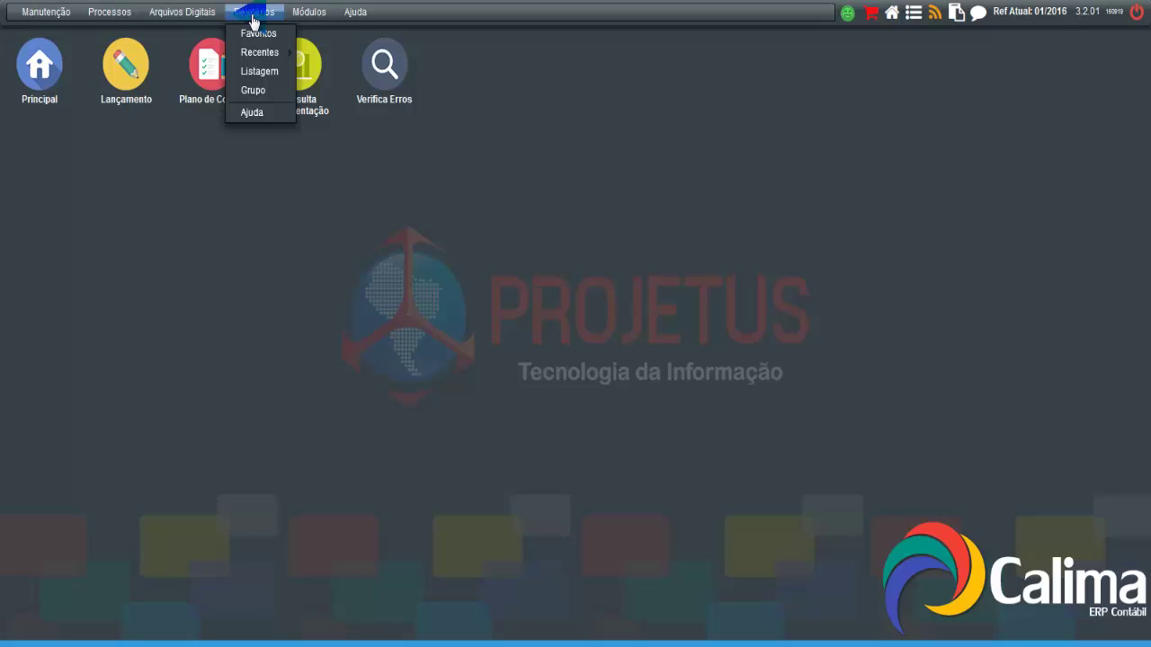
pyautogui.click(259, 72)
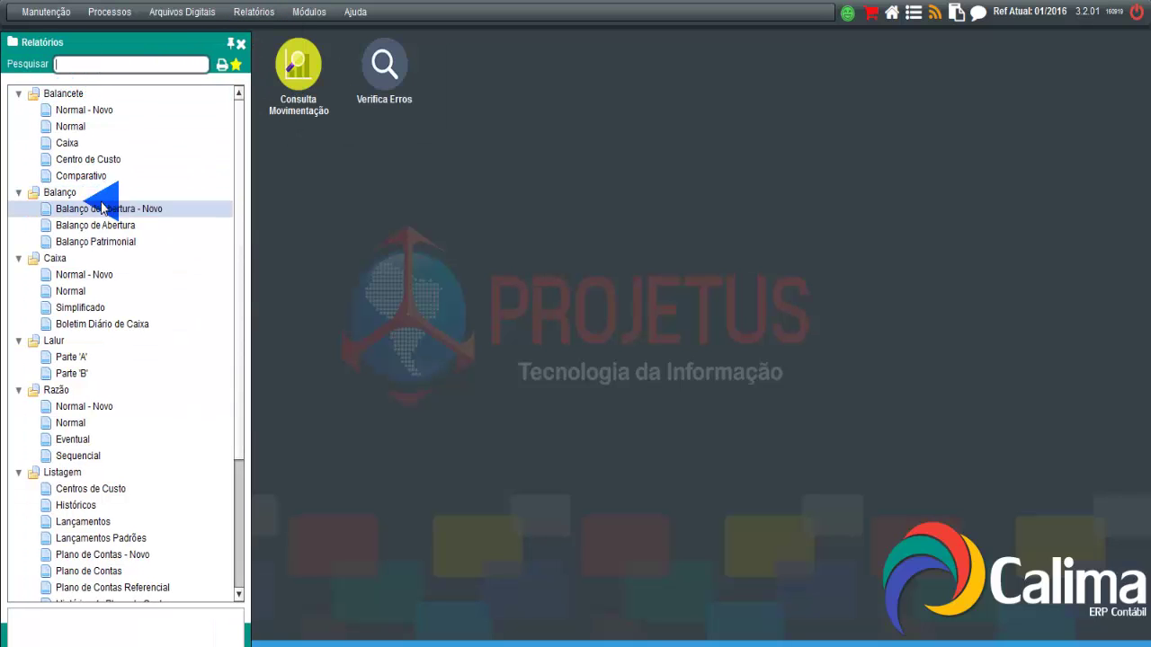
pyautogui.click(117, 241)
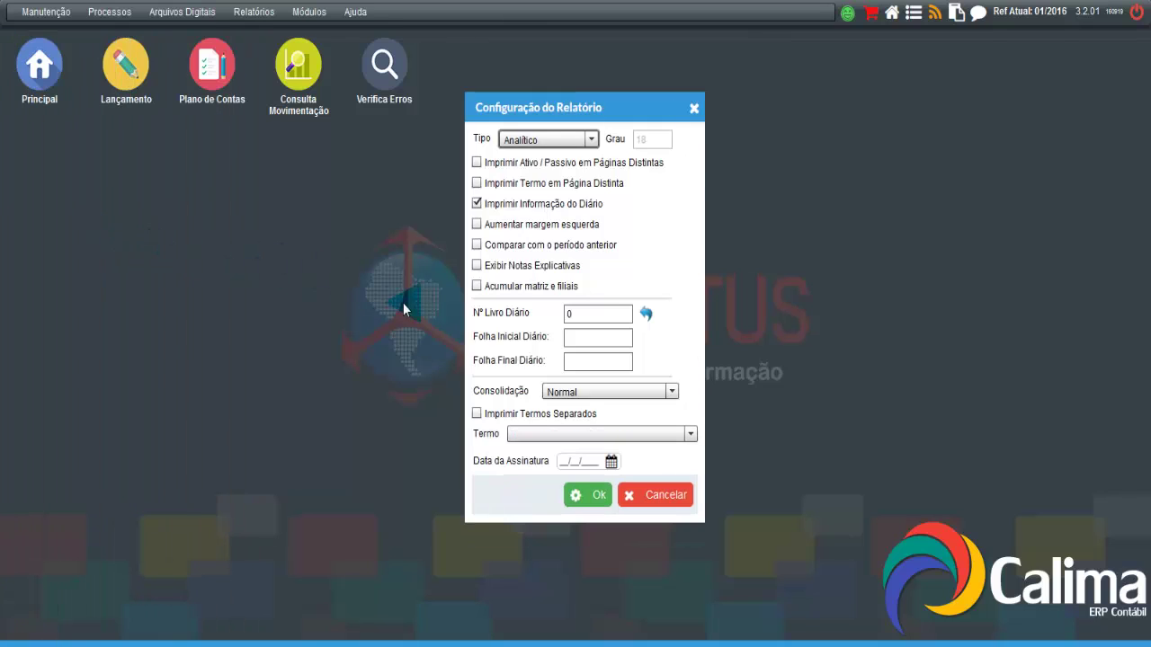
pyautogui.click(589, 461)
pyautogui.click(612, 462)
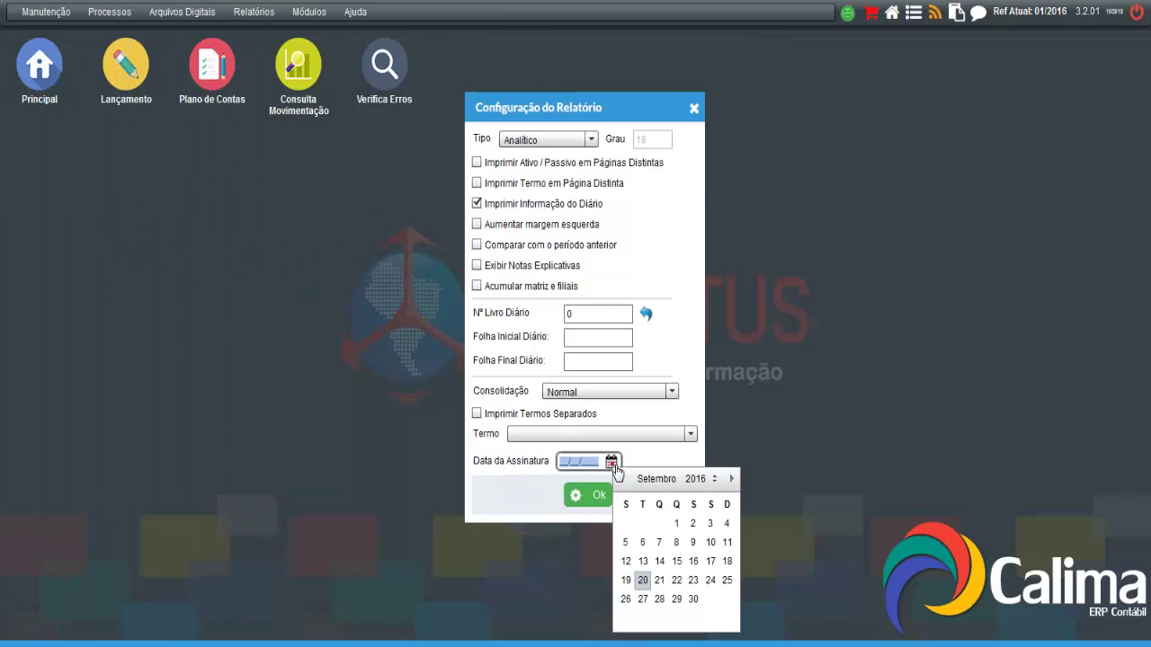
pyautogui.click(642, 581)
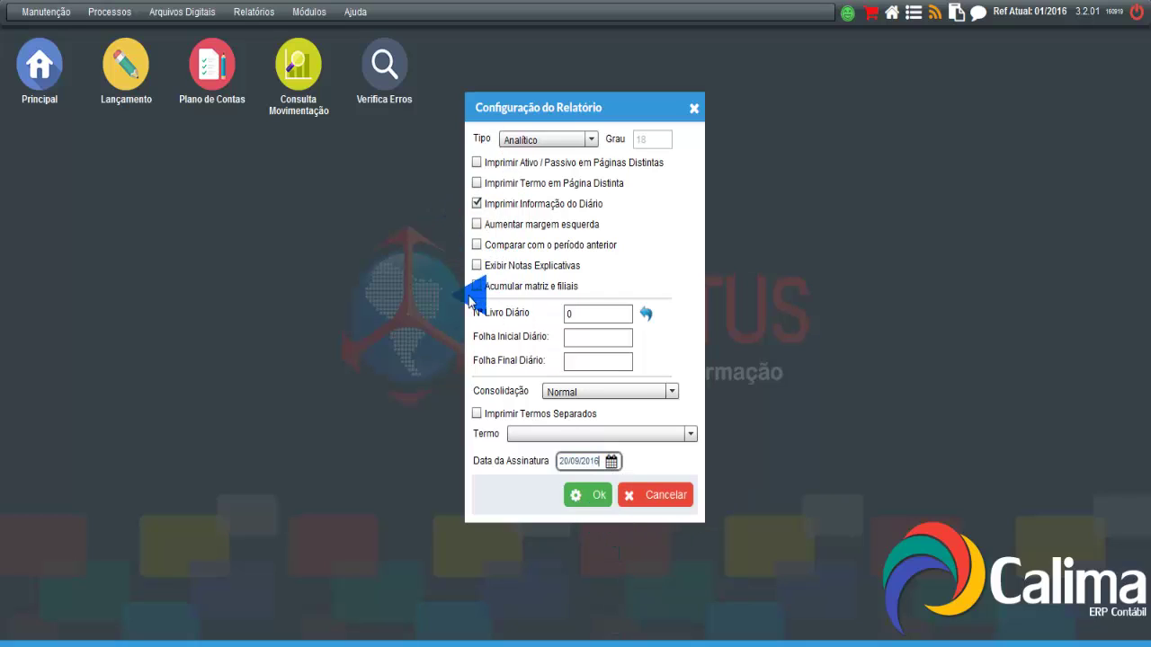
# Step: Set the Diário book number, initial sheet and final sheet to 1 in the balance sheet report settings
pyautogui.click(599, 314)
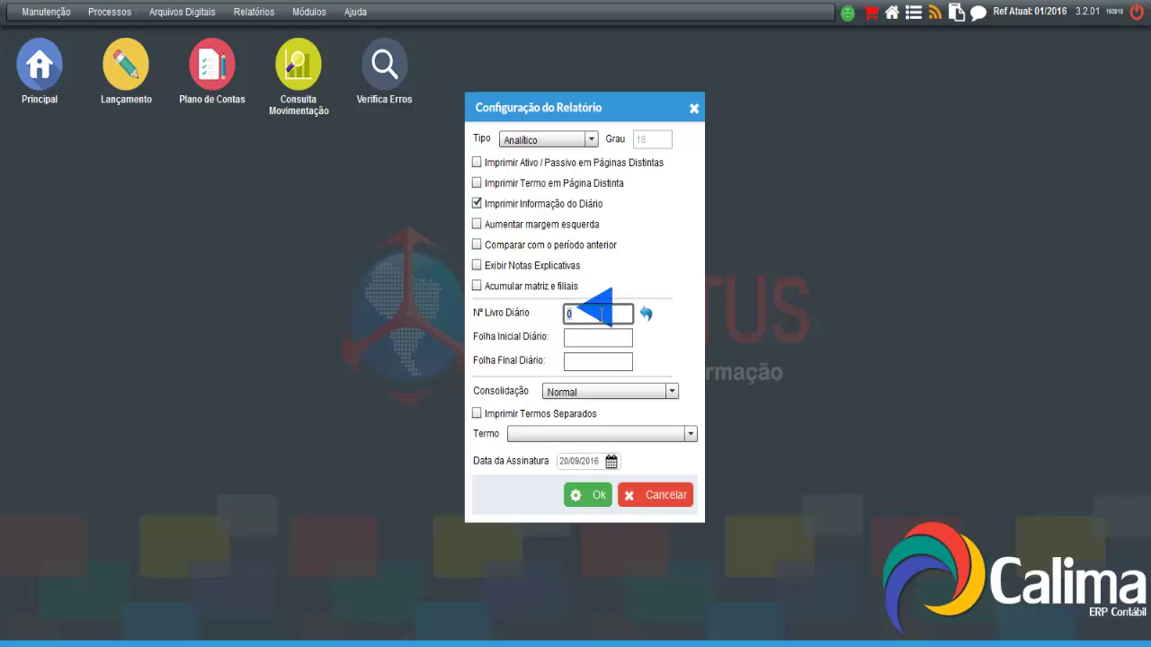
pyautogui.write('1')
pyautogui.click(598, 338)
pyautogui.write('1')
pyautogui.click(599, 362)
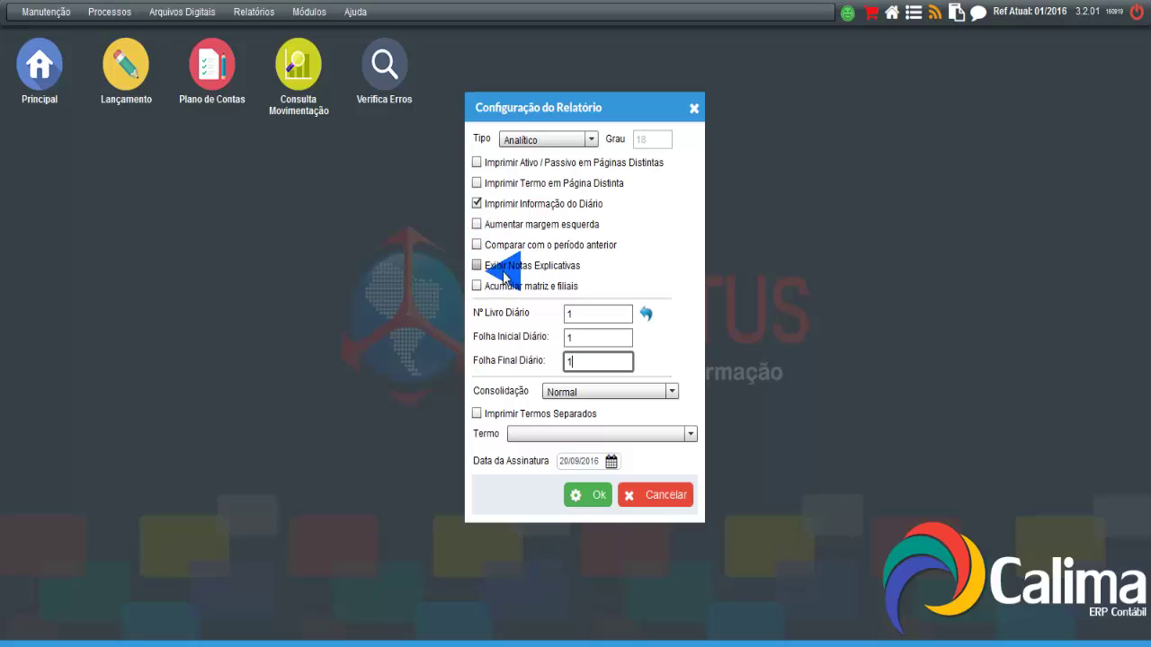
# Step: Keep the report type as Analítico and try to accept the balance sheet settings without a term
pyautogui.click(577, 138)
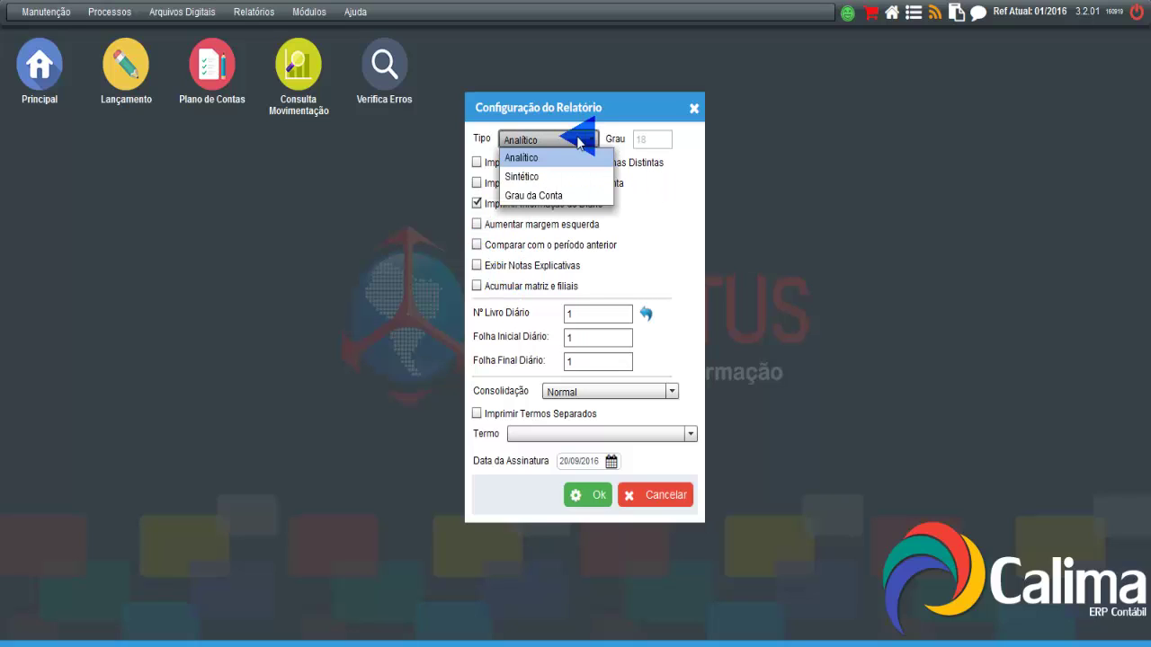
pyautogui.click(580, 141)
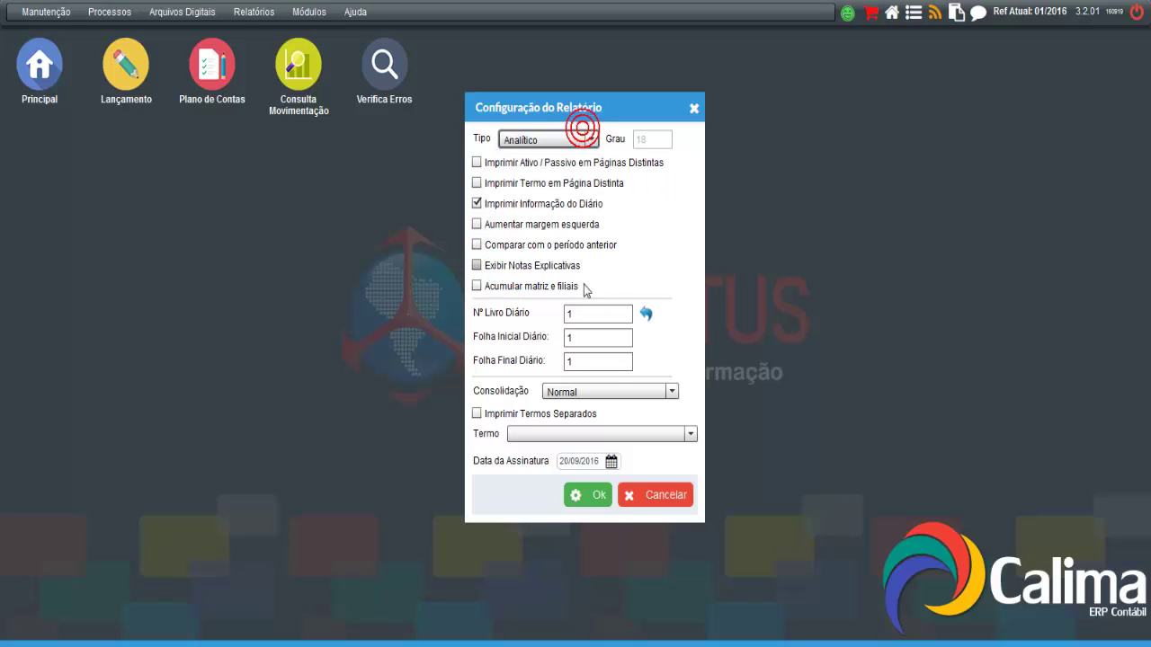
pyautogui.click(597, 497)
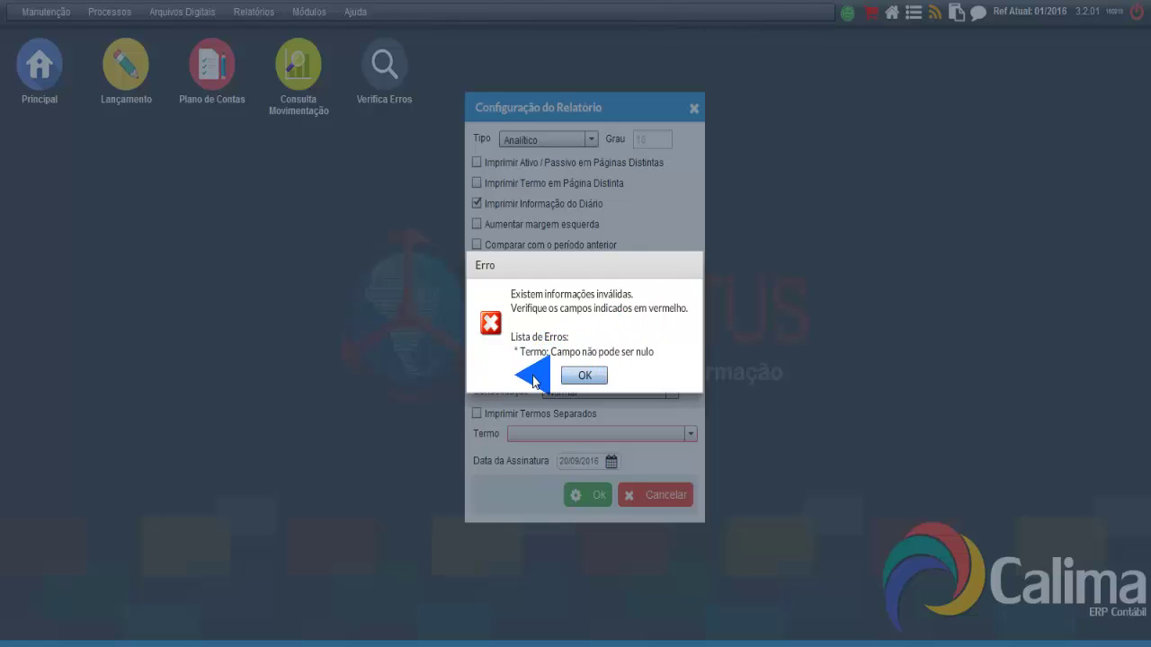
pyautogui.click(585, 376)
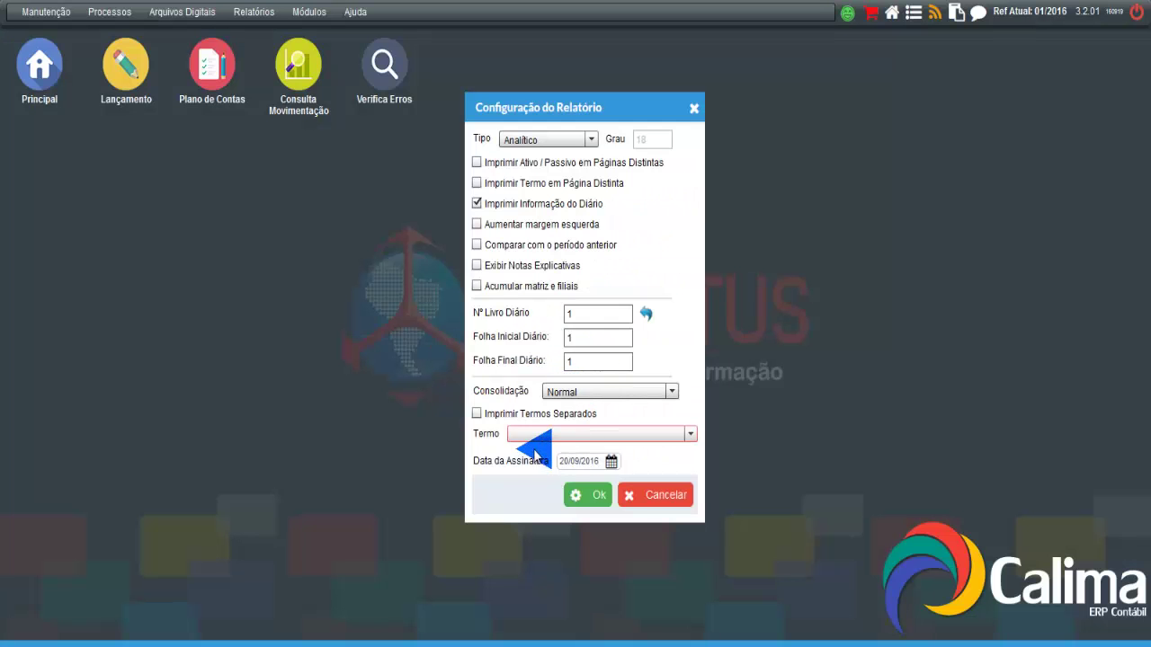
# Step: Enable printing of separate terms and choose "Termo do Balanço Patrimonial - Padrão" as the first term
pyautogui.moveTo(510, 441)
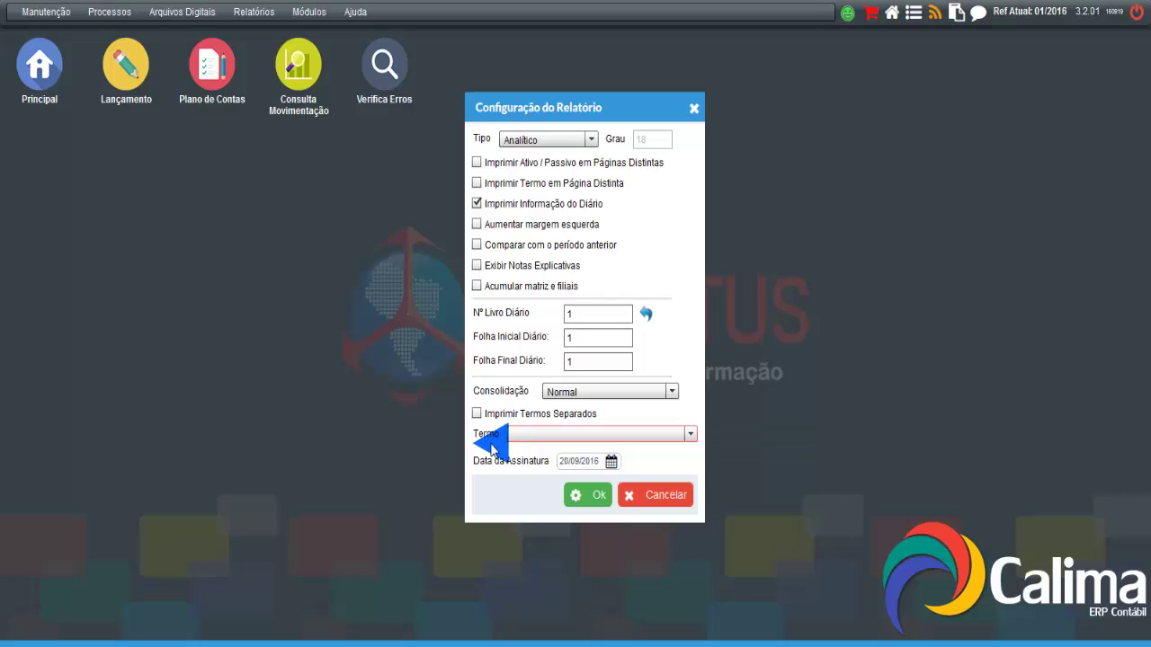
pyautogui.click(476, 414)
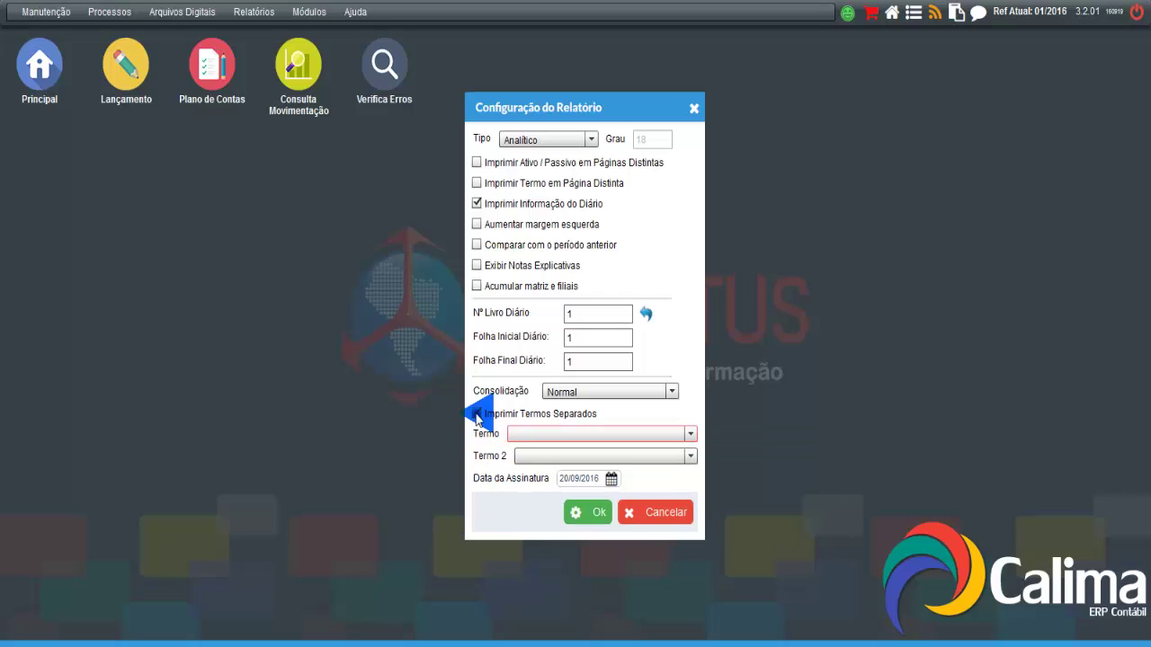
pyautogui.click(524, 434)
pyautogui.click(548, 450)
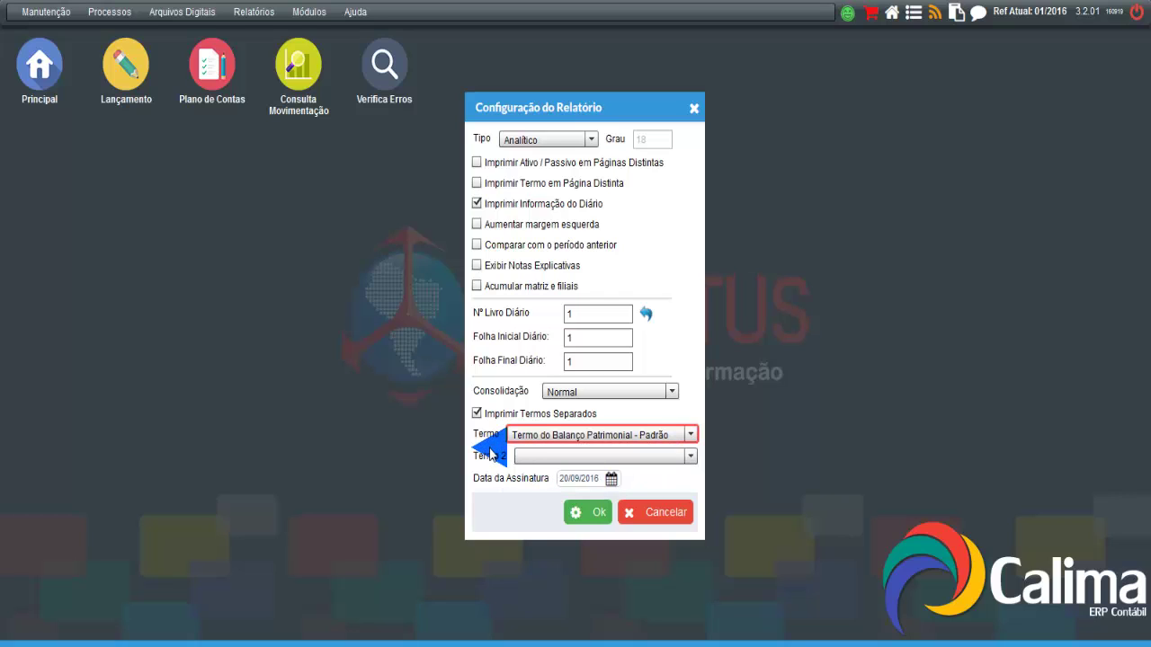
# Step: Accept the settings and try to print the Balanço Patrimonial as Gráfico - PDF for reference 01/2016
pyautogui.click(589, 511)
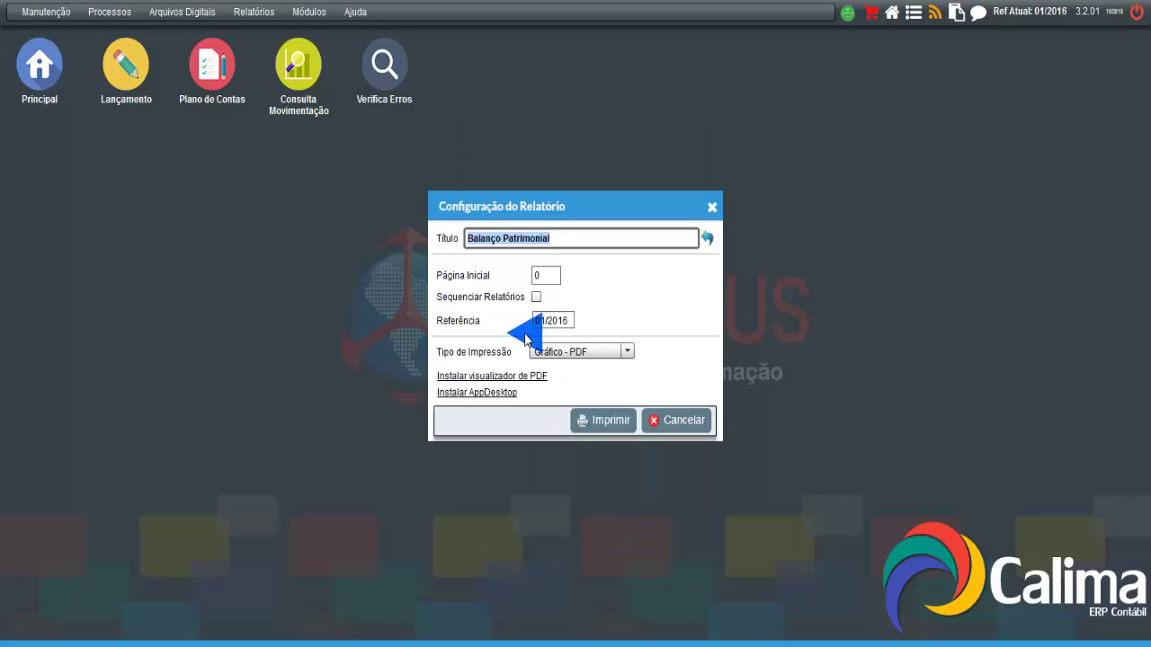
pyautogui.click(608, 420)
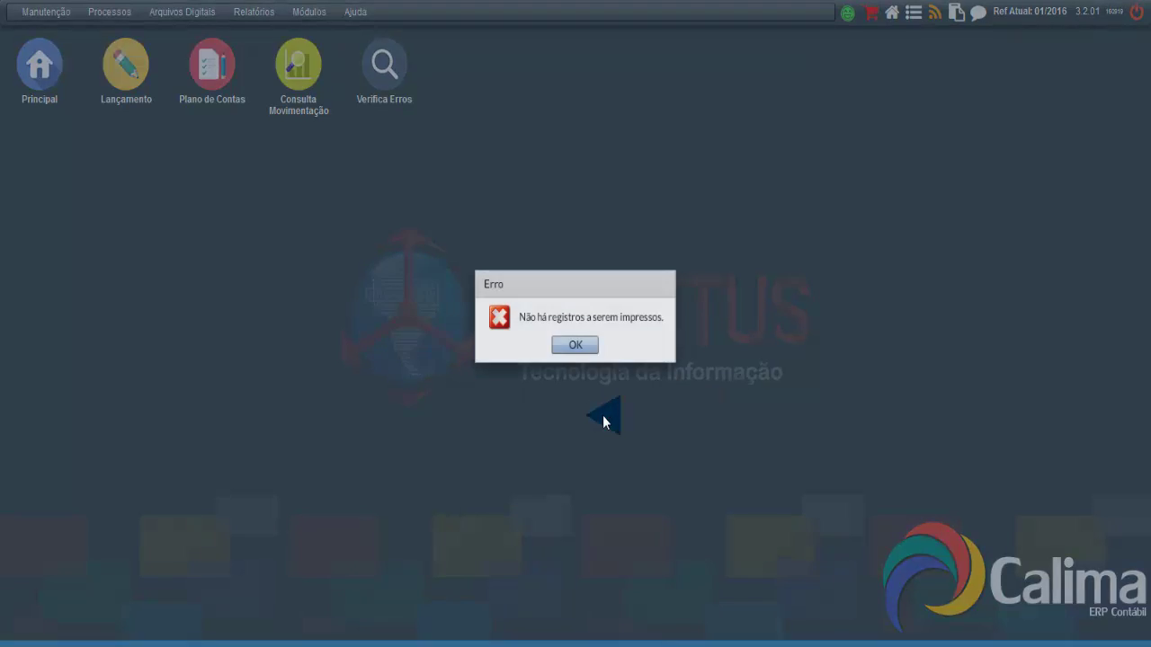
pyautogui.click(575, 345)
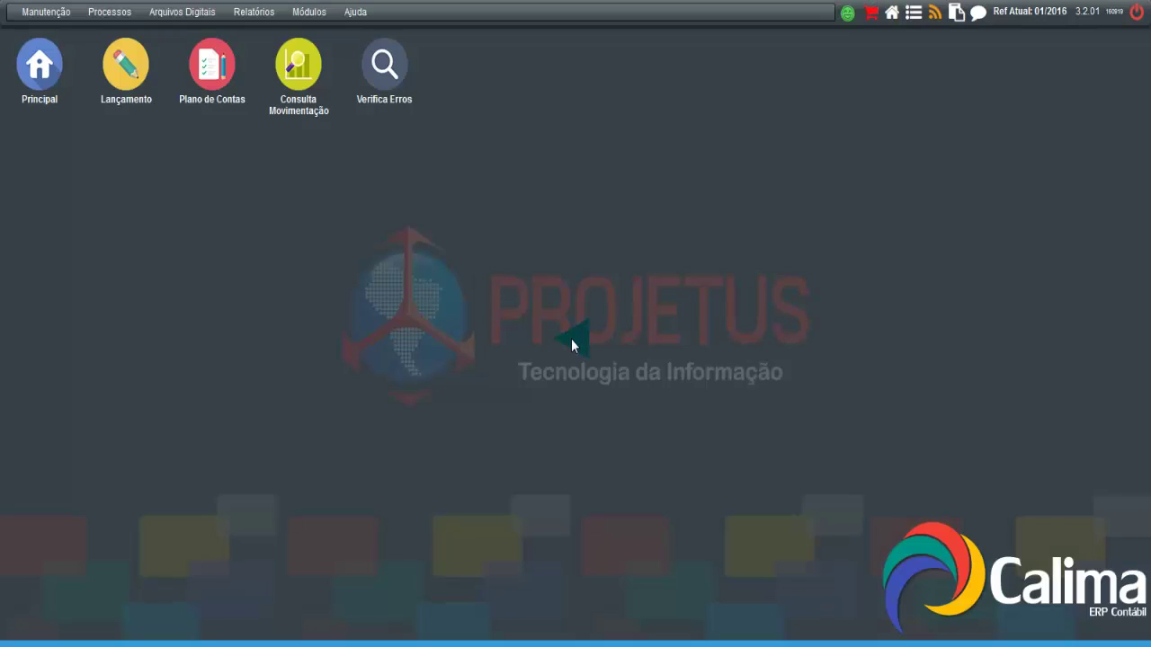
# Step: Reopen the settings of the Balanço Patrimonial report from the report listing
pyautogui.click(254, 12)
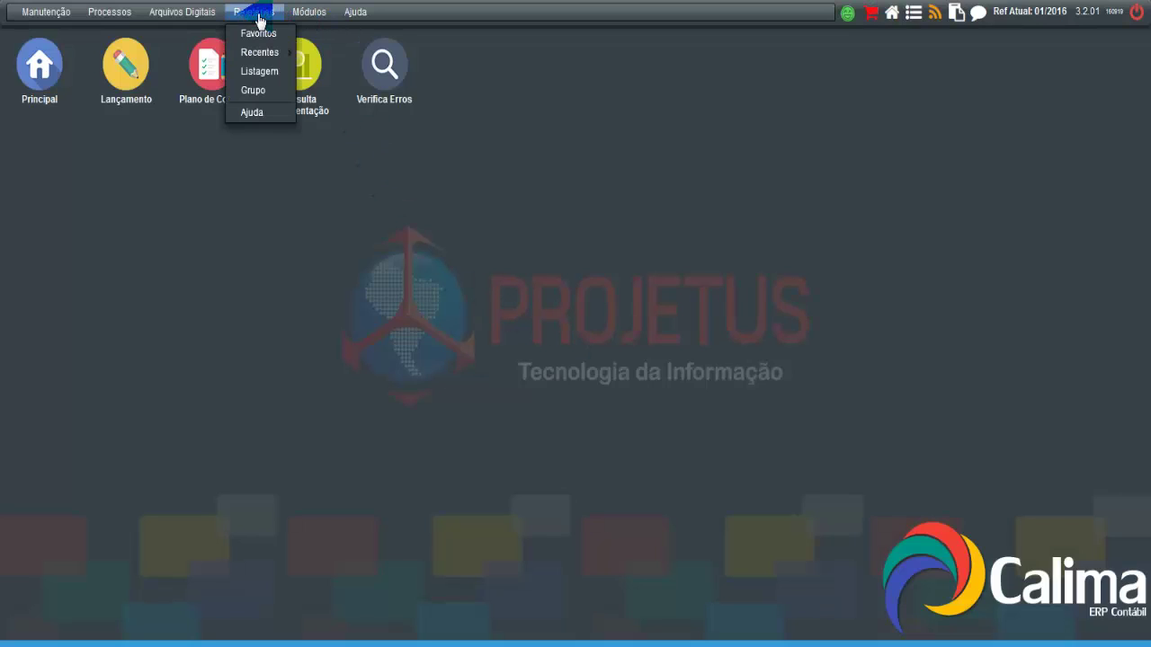
pyautogui.click(281, 71)
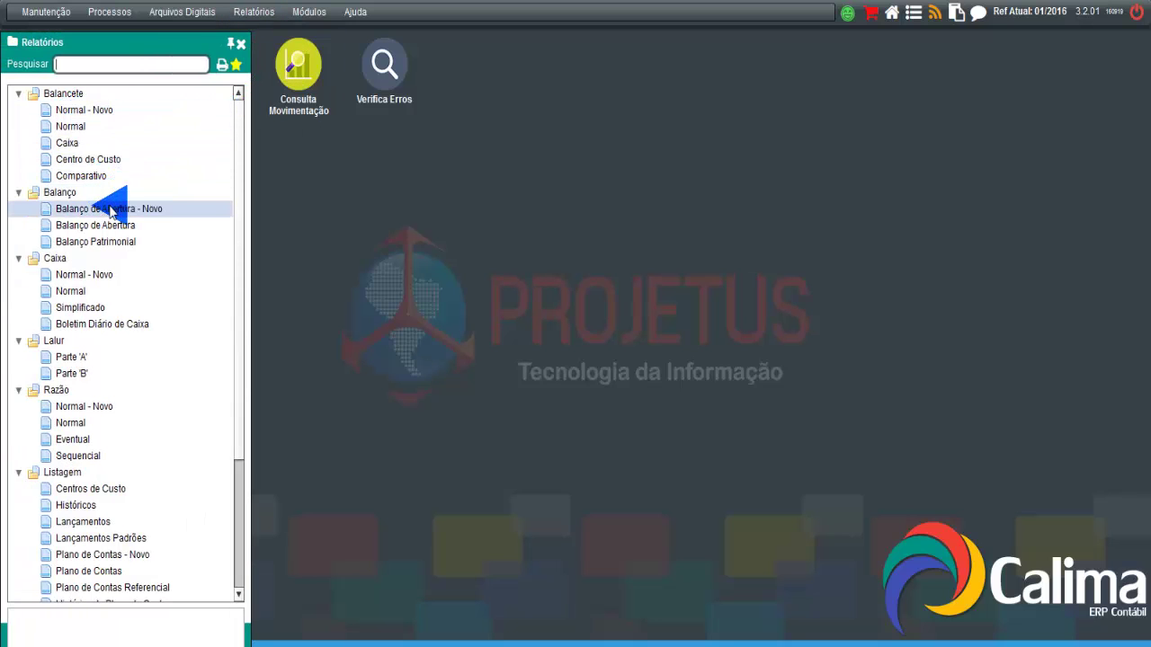
pyautogui.click(109, 241)
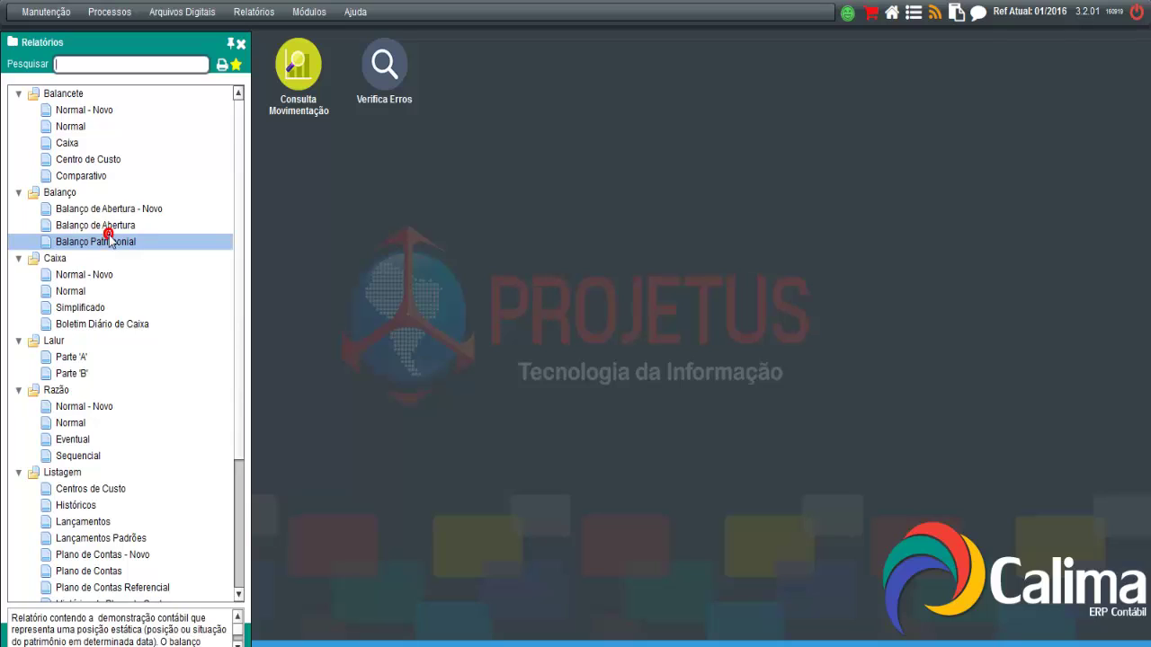
pyautogui.doubleClick(116, 242)
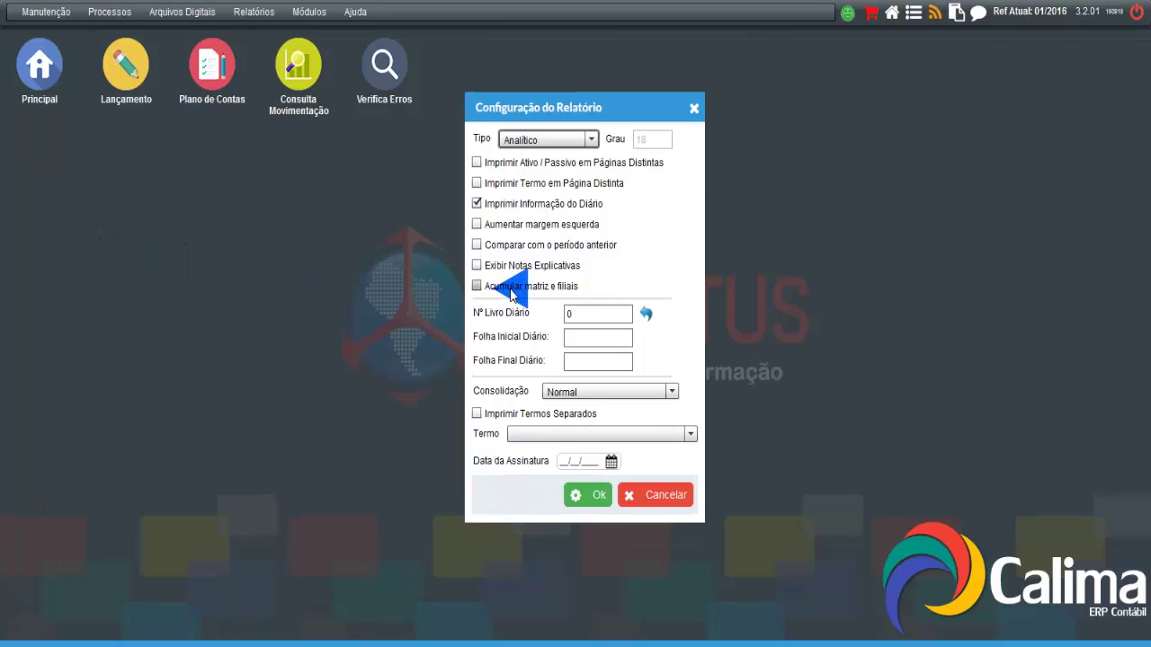
# Step: Enable printing of separate terms, set the signature date to 20/09/2016 and choose "Termo do Balanço Patrimonial - Padrão" as the first term
pyautogui.click(477, 415)
pyautogui.click(612, 482)
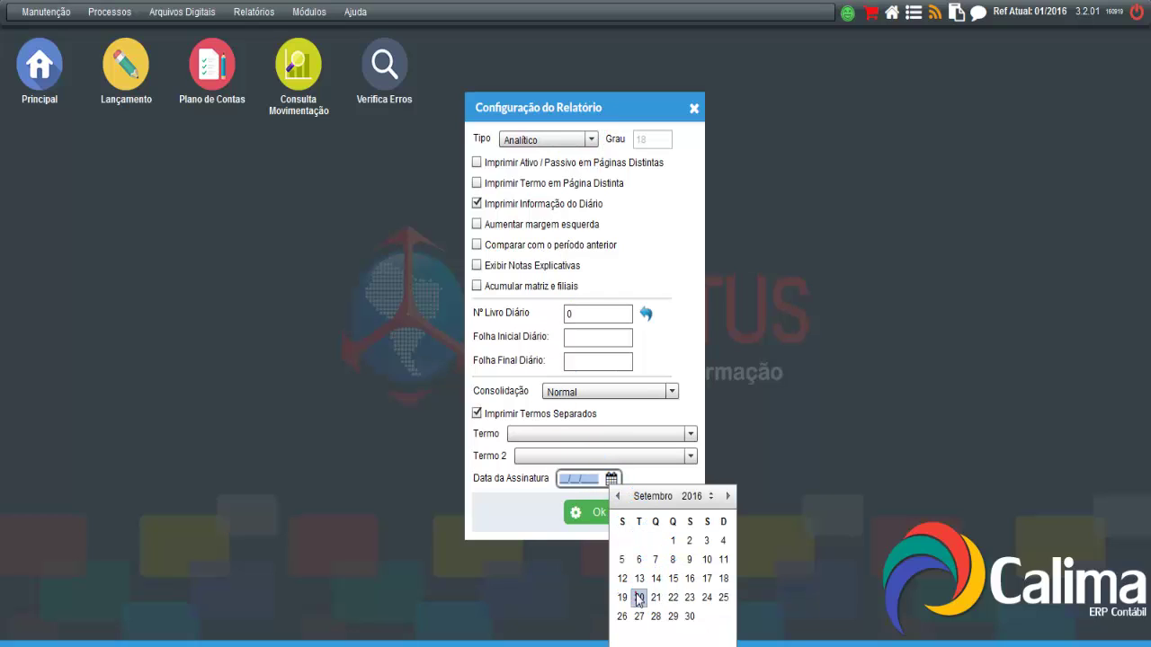
pyautogui.click(639, 598)
pyautogui.click(546, 427)
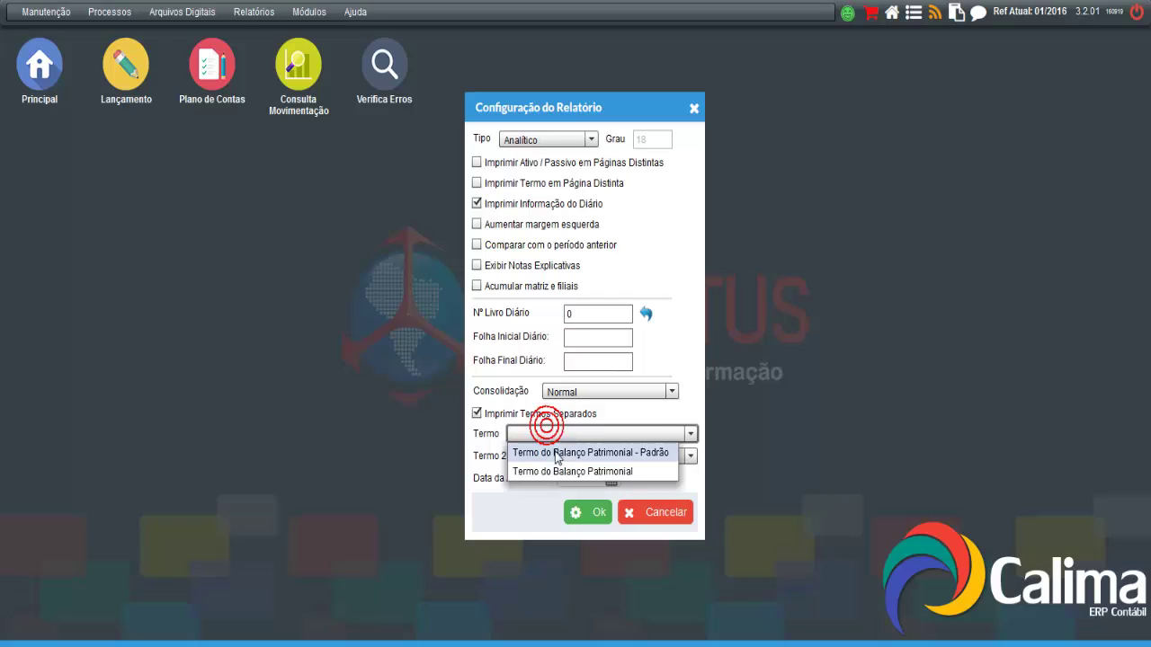
pyautogui.click(556, 453)
# Step: Set the Diário book number to 1 with initial page 2 and final page 3, and accept the balance sheet settings
pyautogui.click(588, 317)
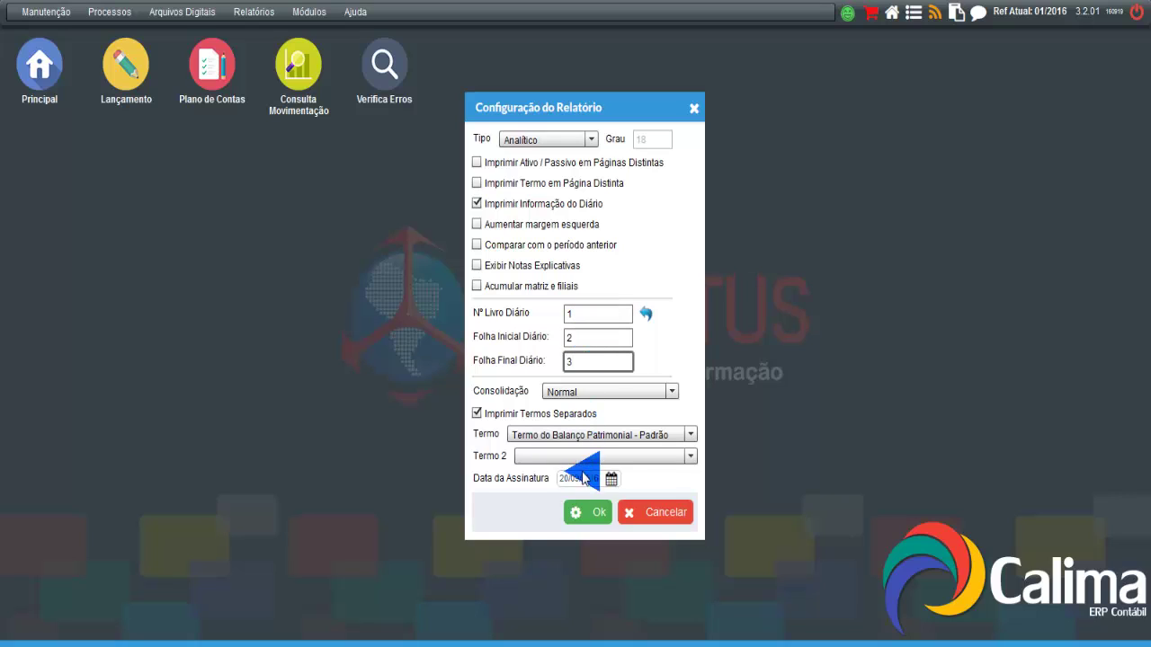
pyautogui.click(590, 513)
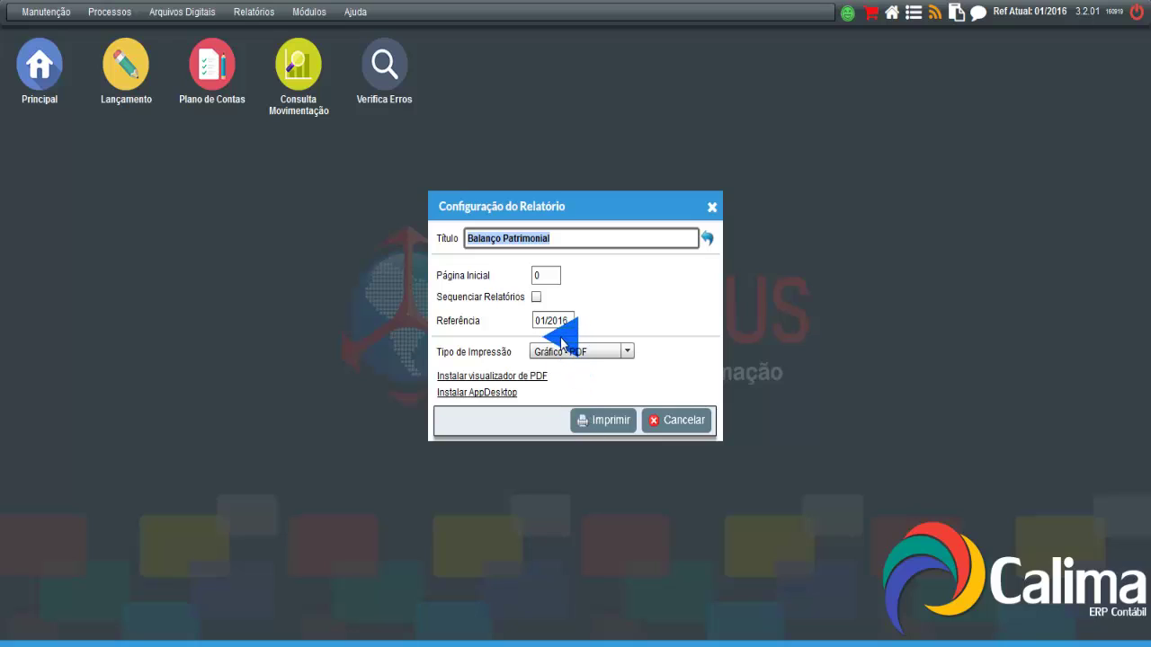
# Step: Set the reference to 09/2016 and print the Balanço Patrimonial as Gráfico - PDF
pyautogui.click(543, 322)
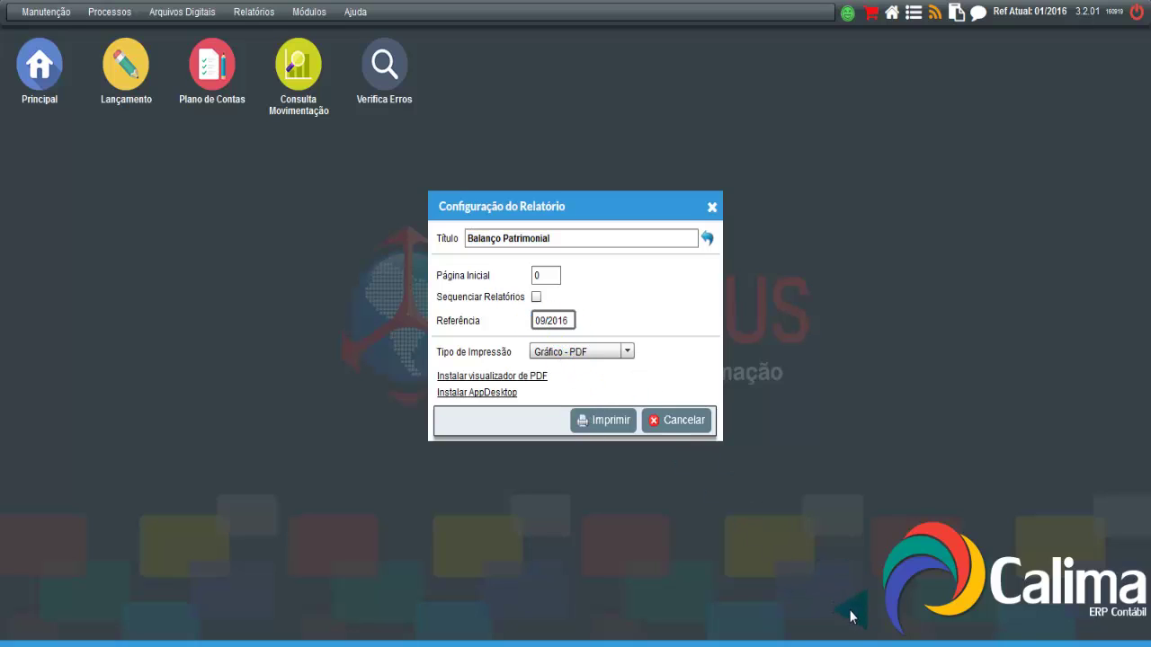
pyautogui.click(626, 422)
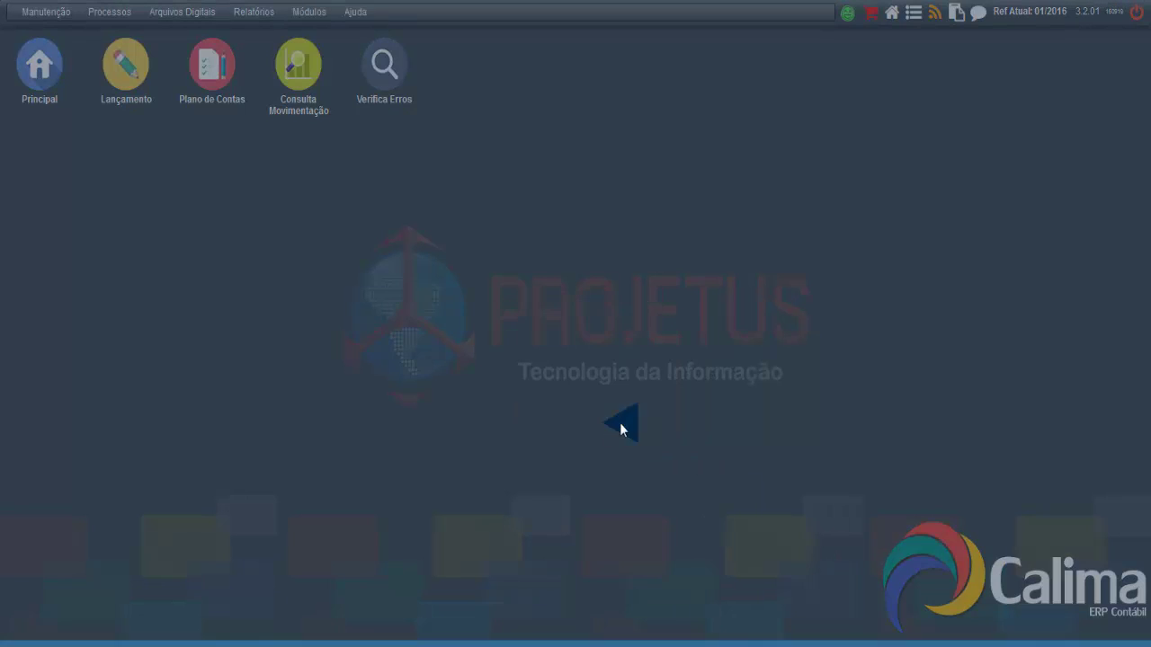
pyautogui.click(525, 349)
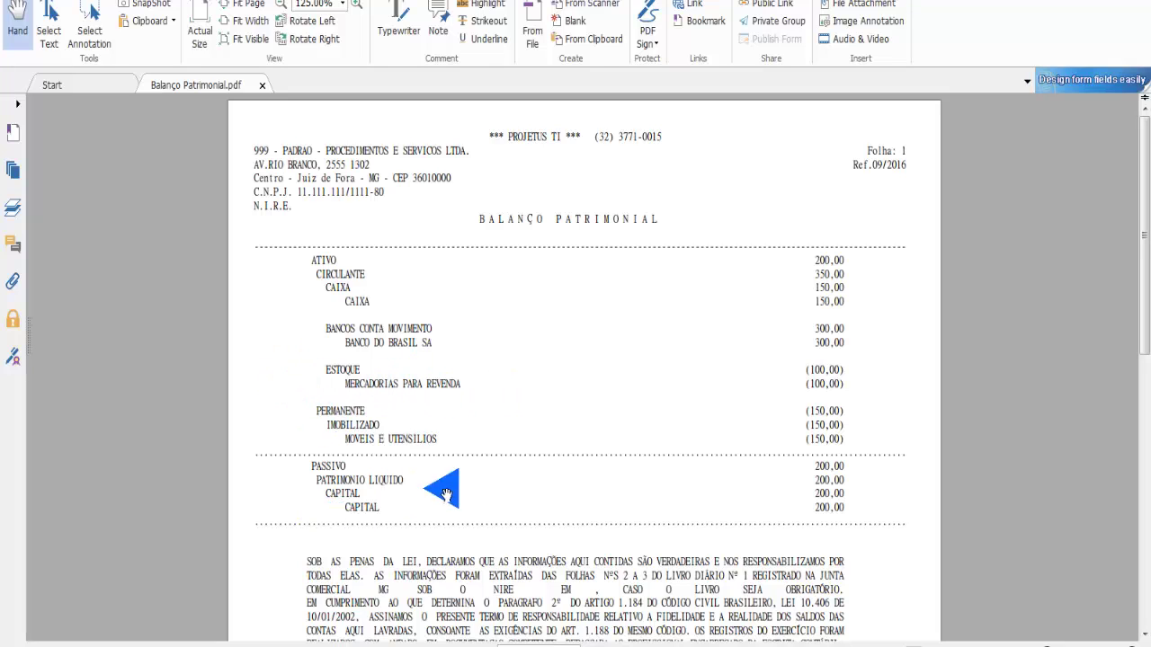
# Step: Examine the Balanço Patrimonial accounts, the responsibility term and the signature area in the PDF, and close the document
pyautogui.scroll(-3, 370, 471)
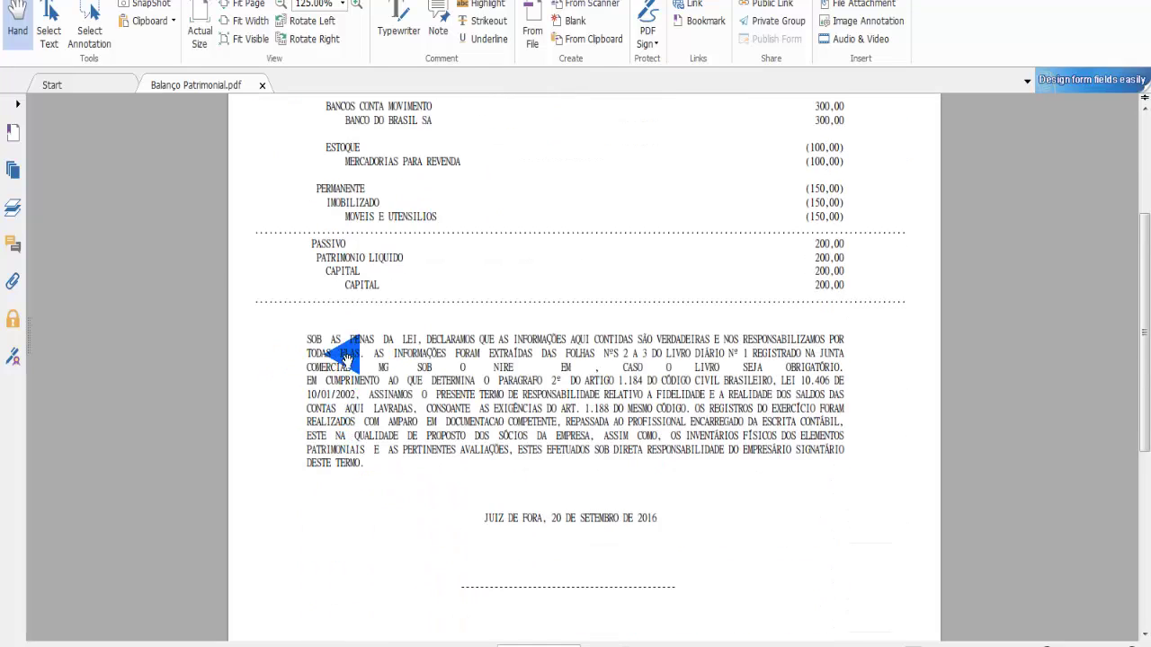
pyautogui.moveTo(340, 364); pyautogui.dragTo(362, 420)
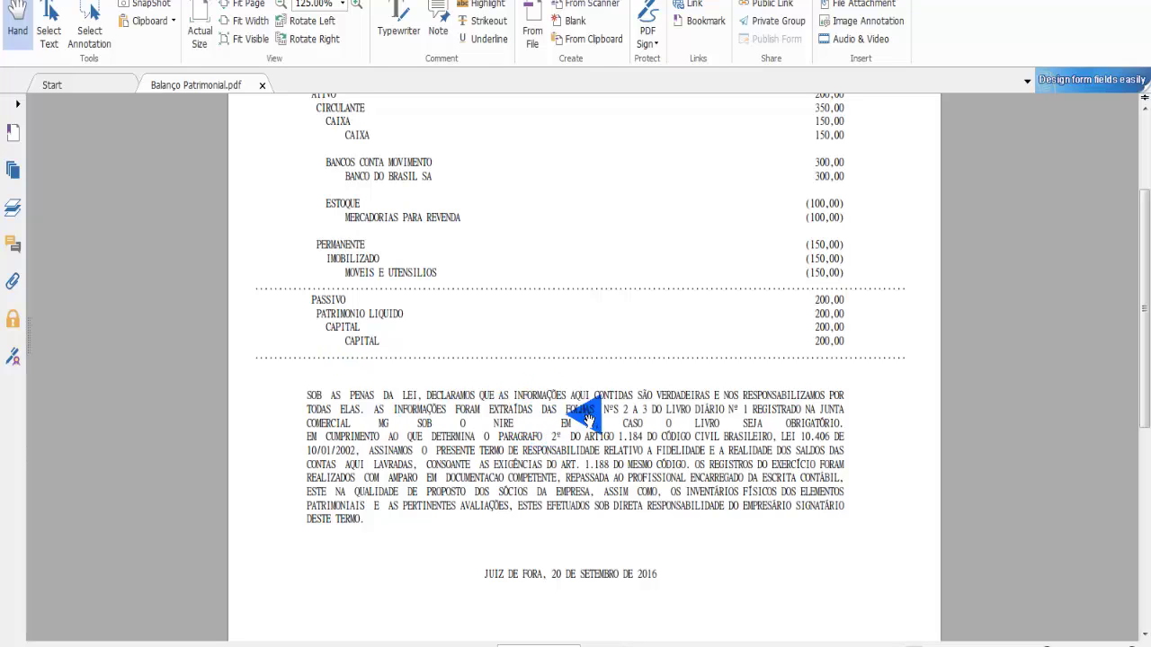
pyautogui.scroll(-4, 531, 447)
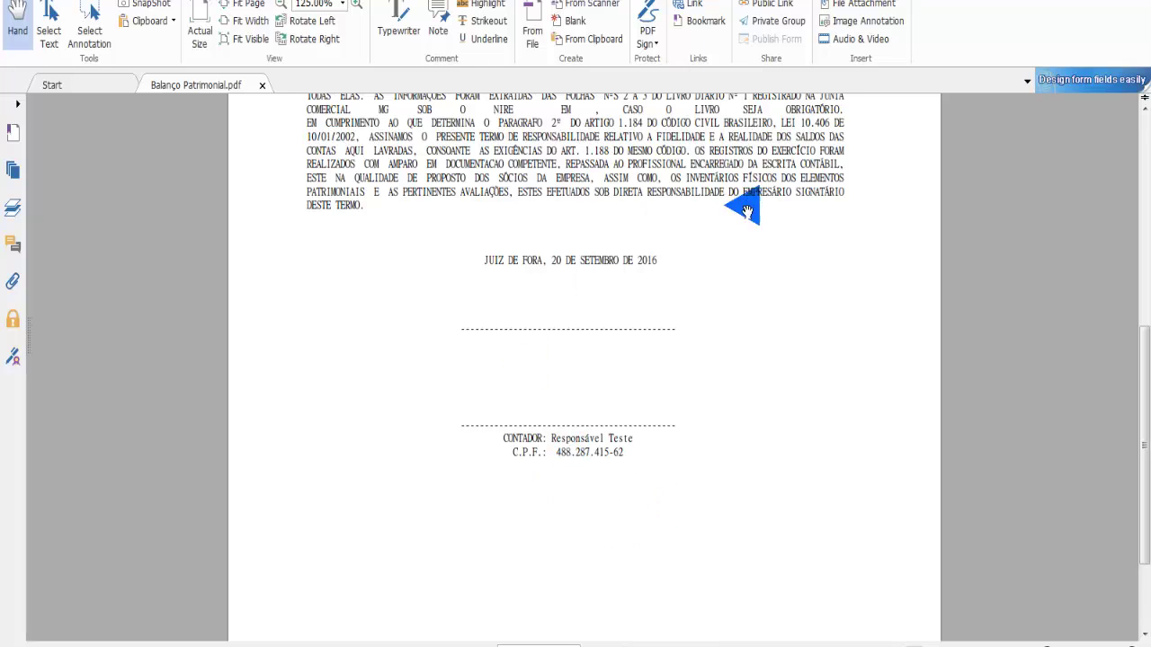
pyautogui.scroll(-2, 476, 411)
pyautogui.scroll(6, 476, 411)
pyautogui.scroll(2, 483, 414)
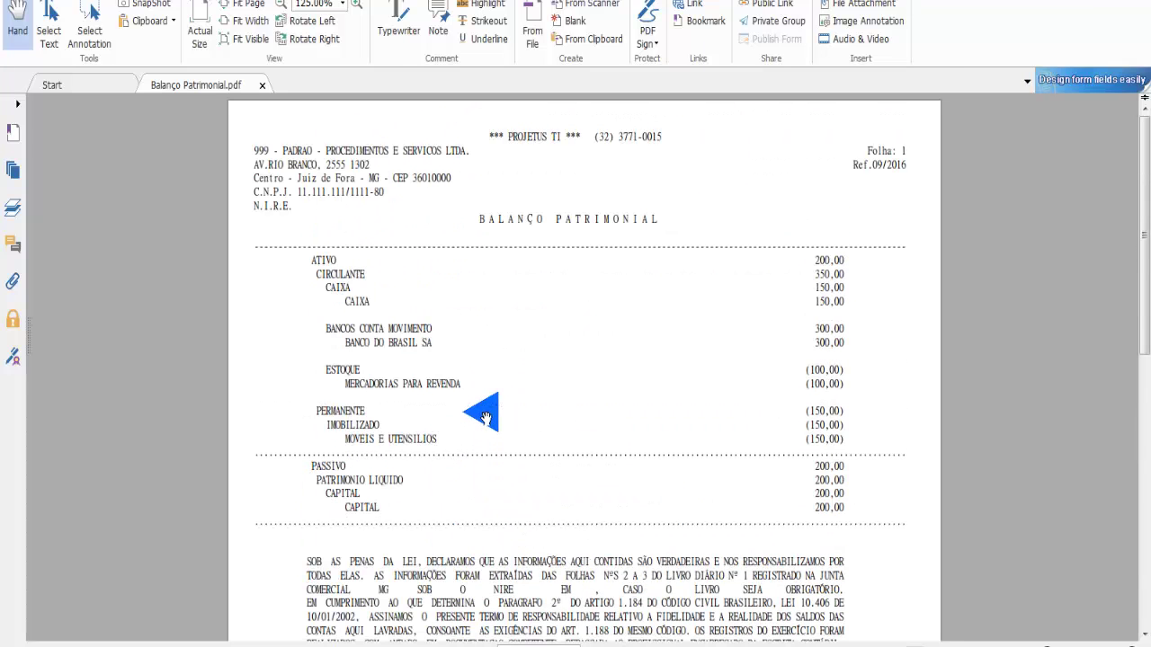
pyautogui.click(262, 85)
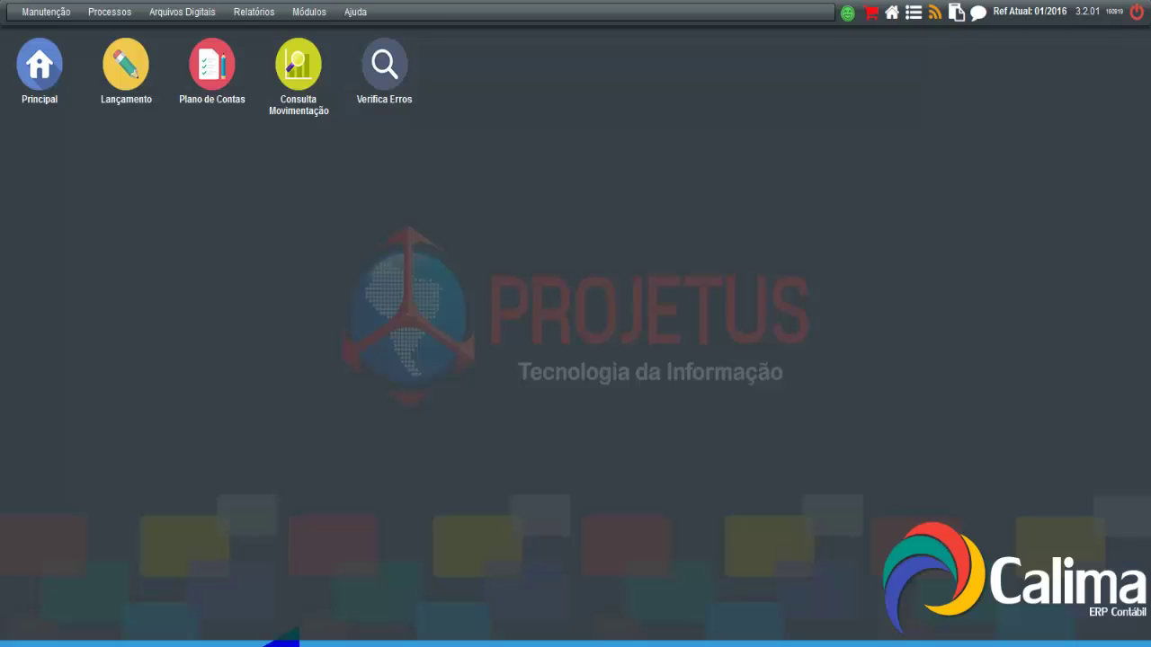
# Step: Search the report listing for "dre" and again for "Dre", and try to open the matching report
pyautogui.click(253, 12)
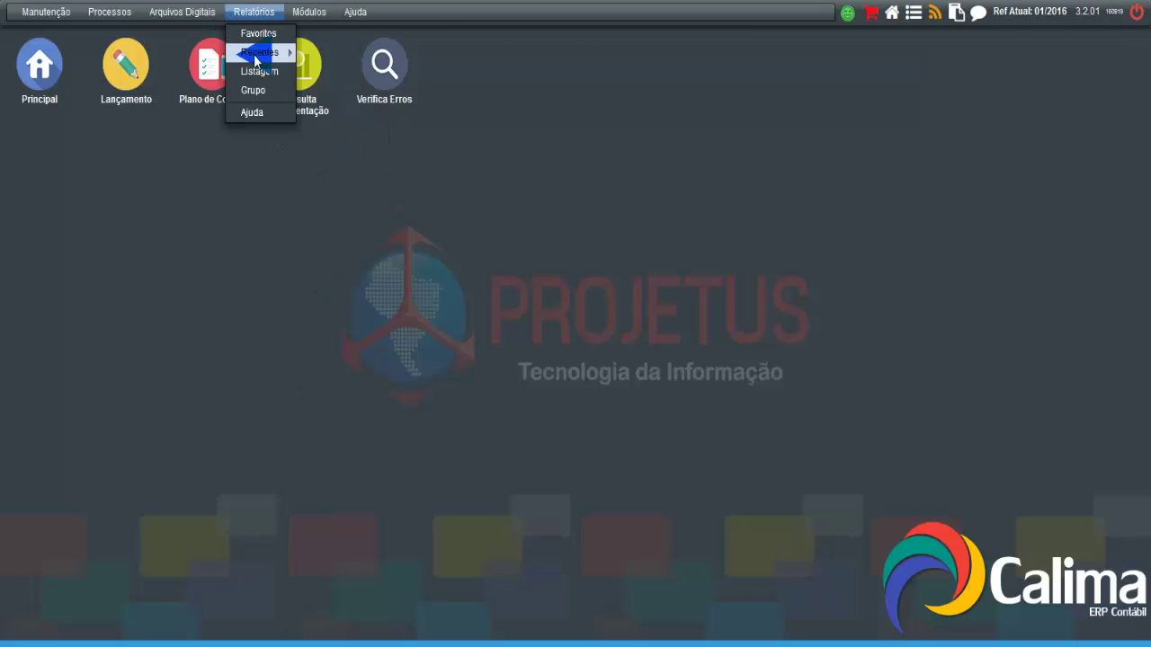
pyautogui.moveTo(254, 54)
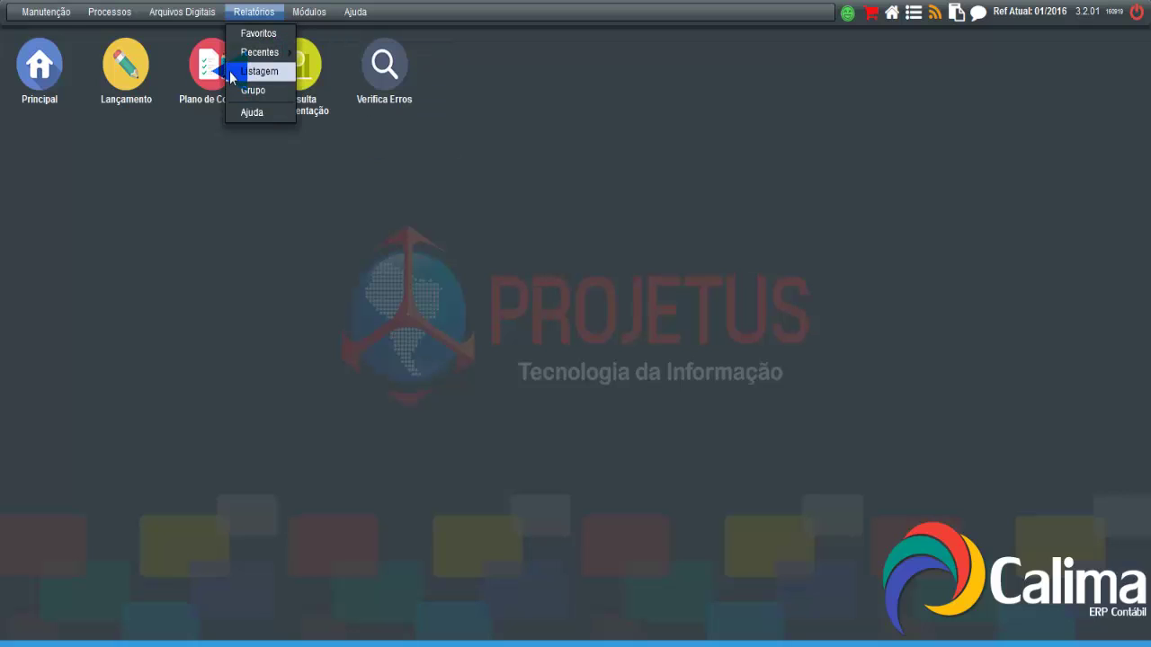
pyautogui.click(258, 71)
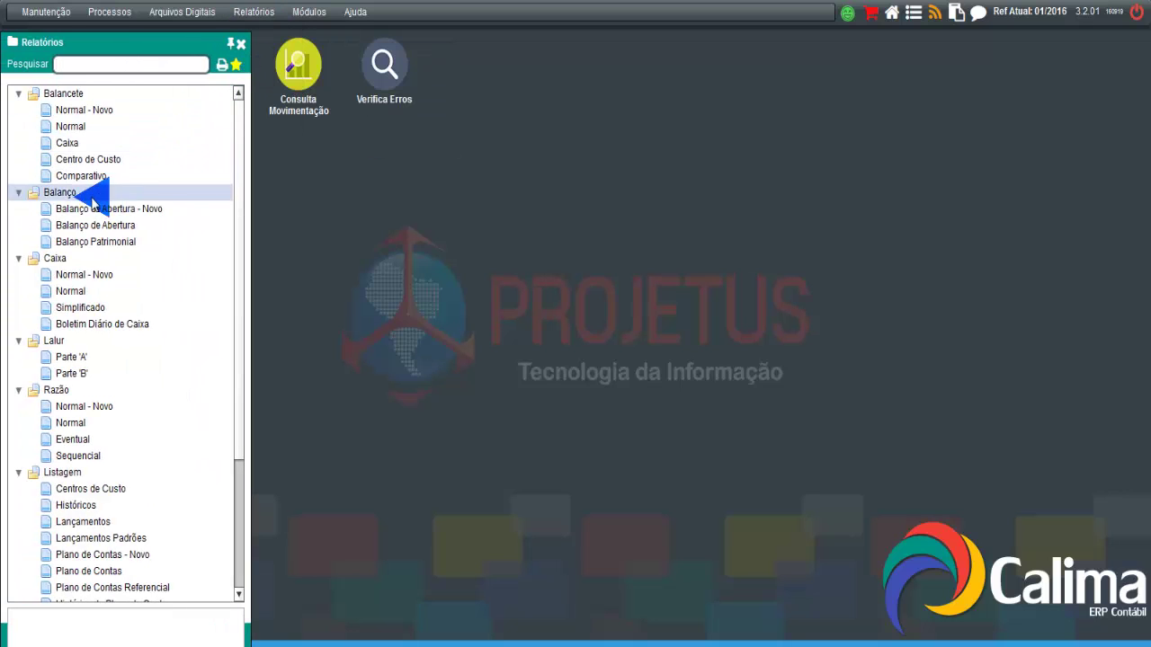
pyautogui.click(105, 66)
pyautogui.write('dre')
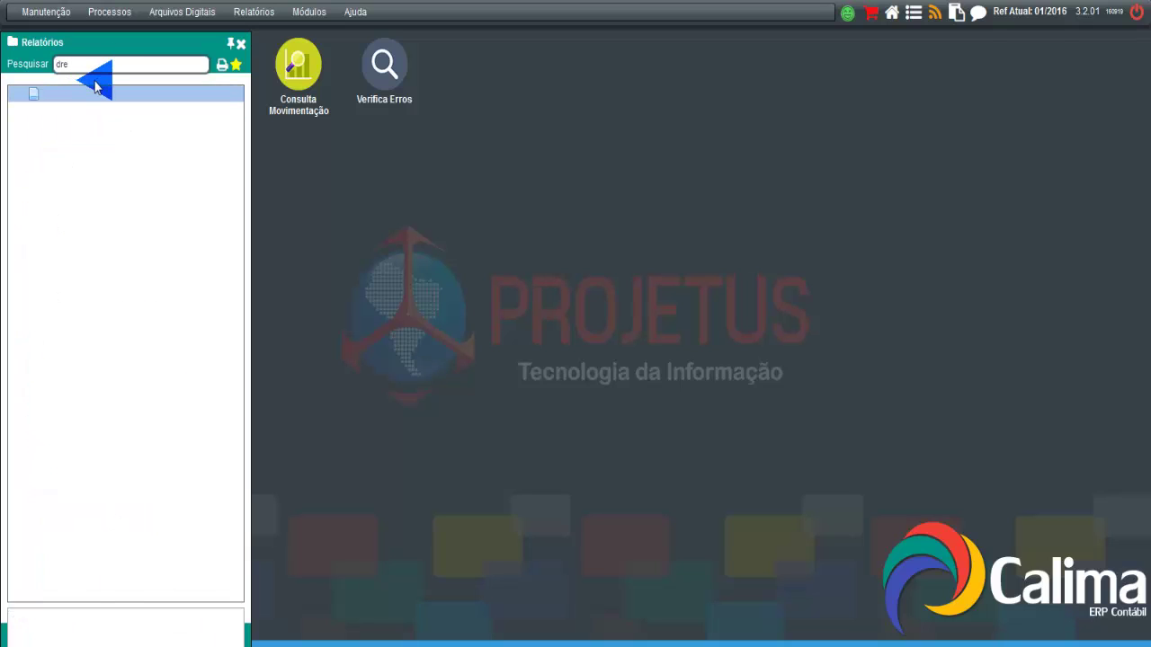
pyautogui.press('BackSpace')
pyautogui.press('BackSpace')
pyautogui.press('BackSpace')
pyautogui.write('Dre')
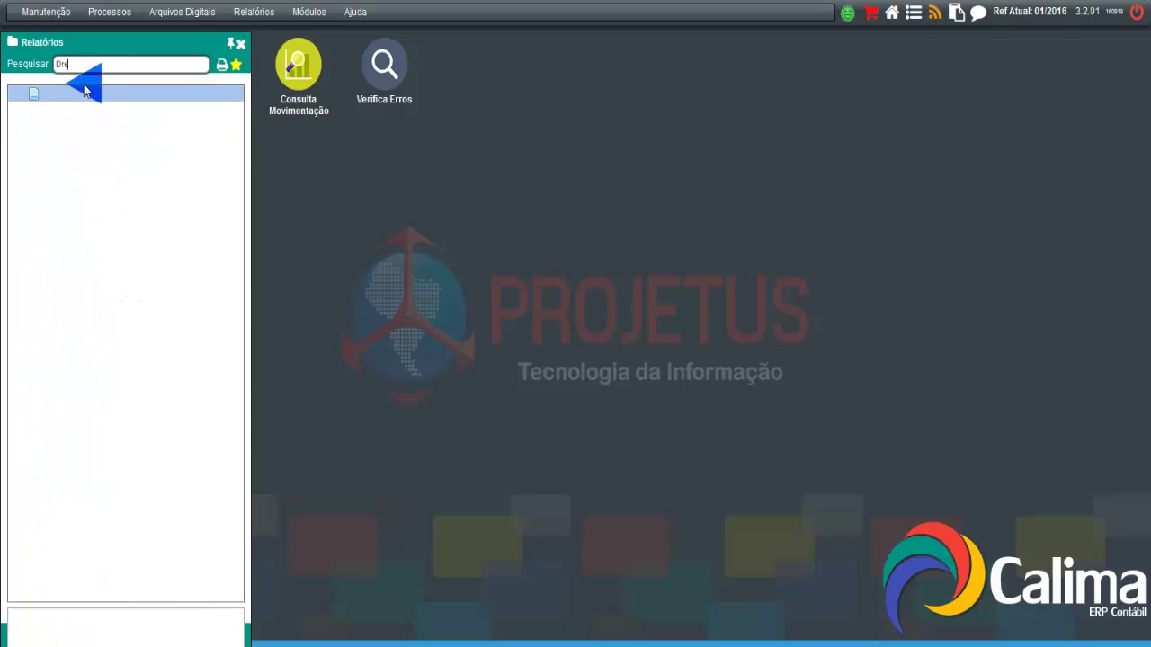
pyautogui.click(83, 94)
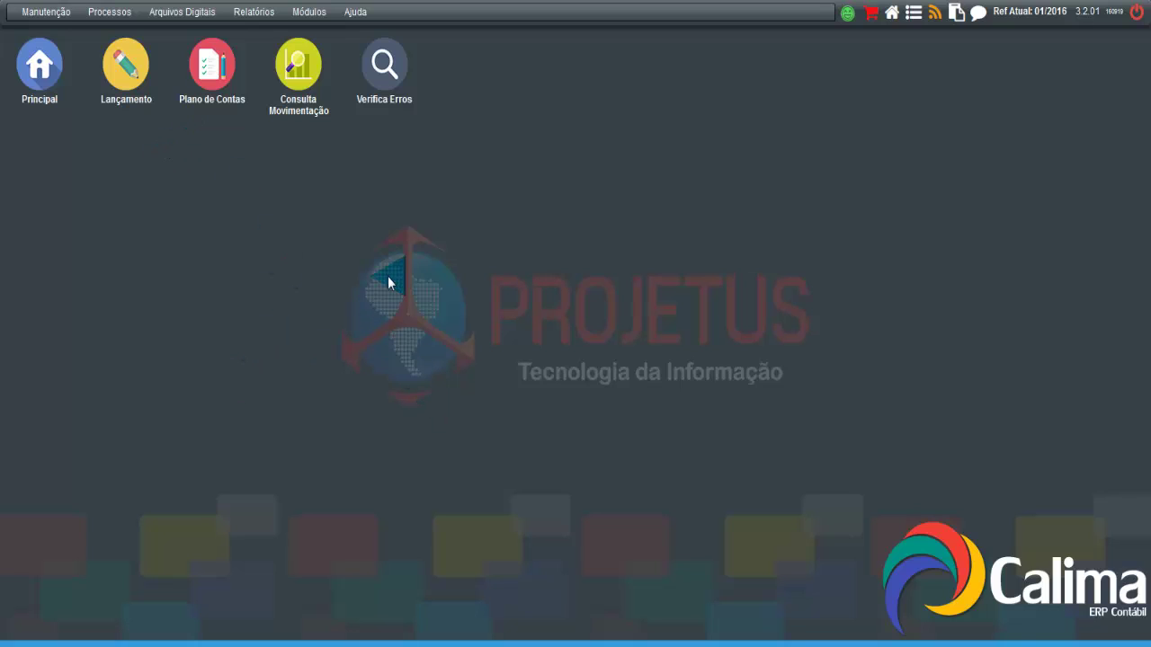
# Step: Leave the accounting module and return to the main screen with all modules
pyautogui.click(43, 79)
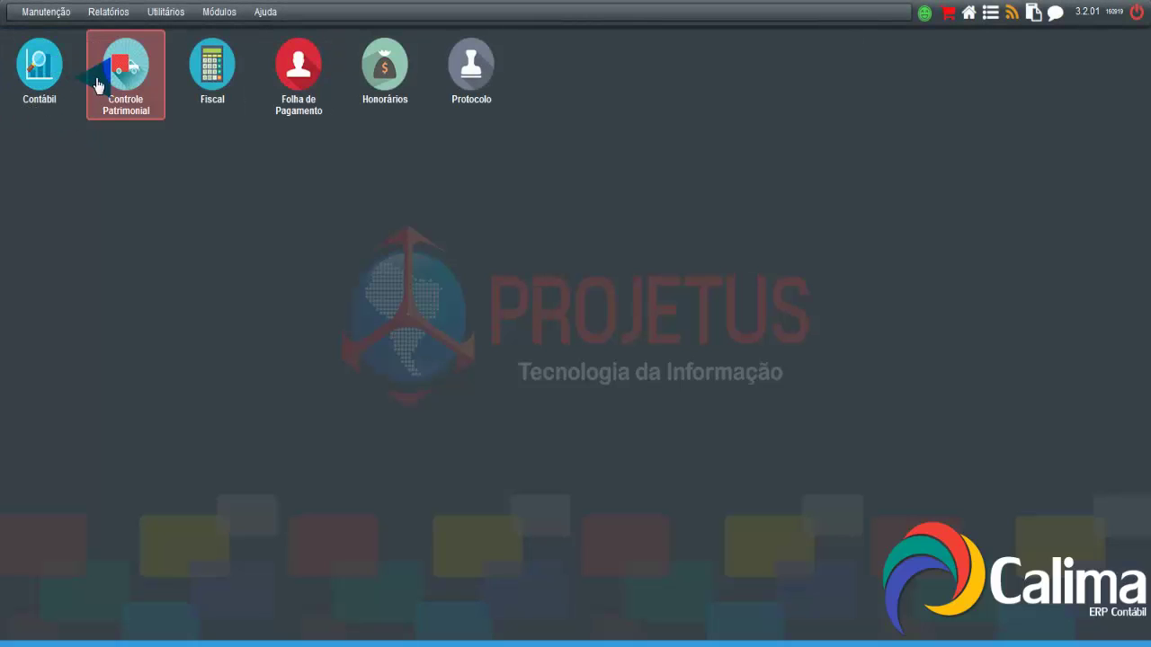
pyautogui.click(307, 79)
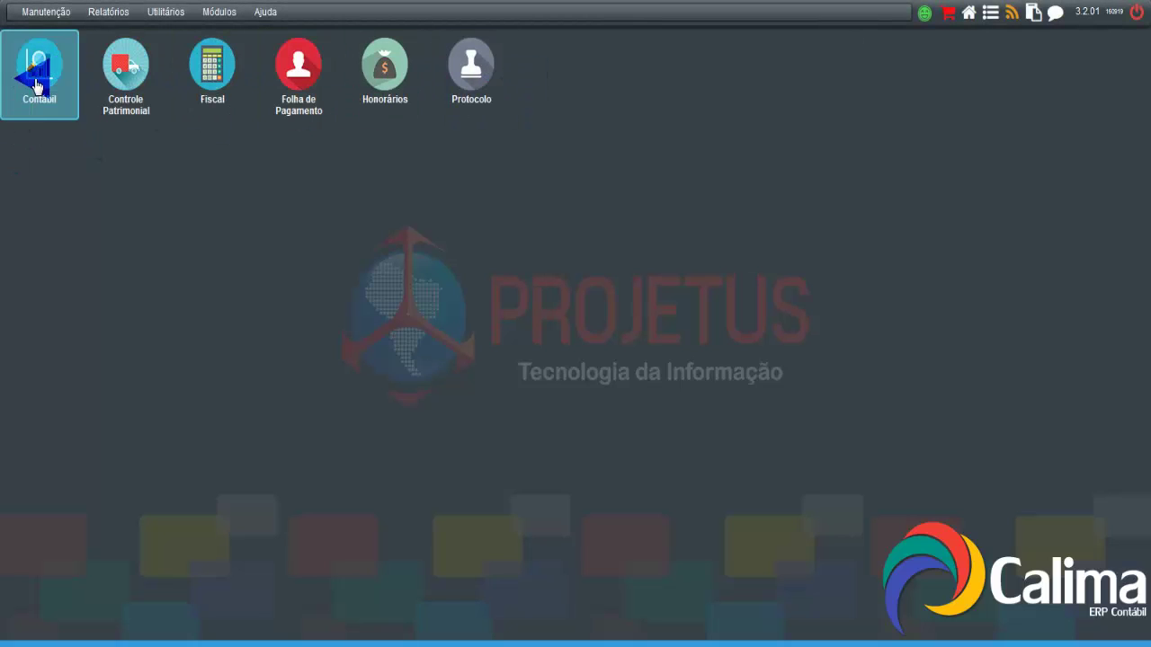
pyautogui.click(218, 77)
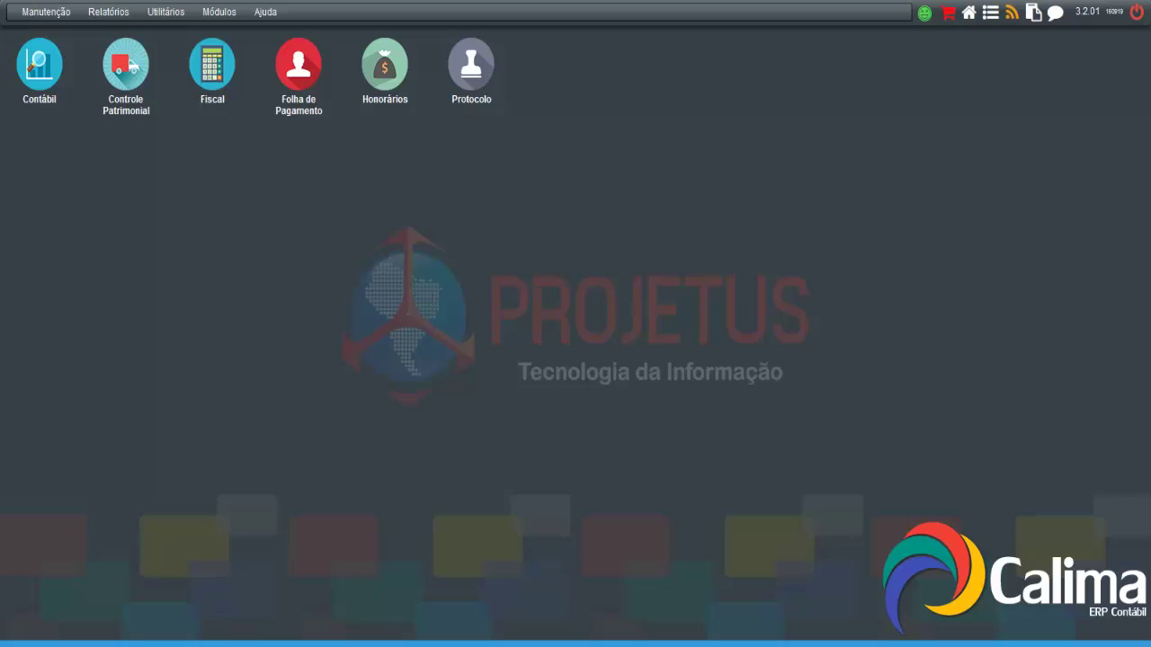
pyautogui.click(258, 637)
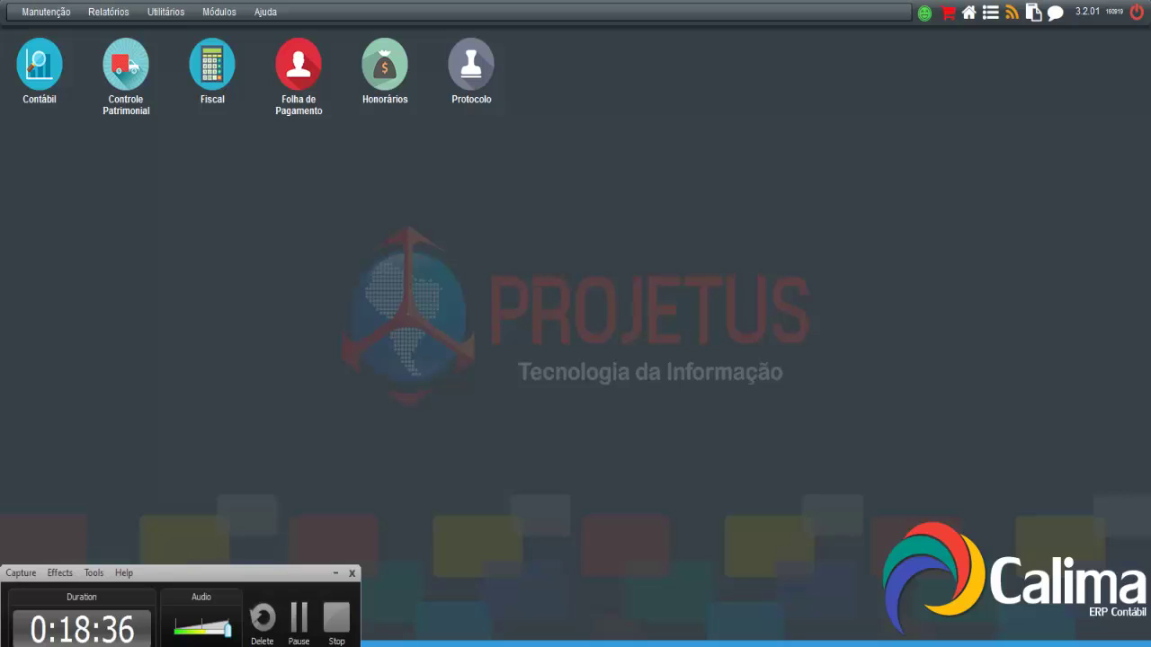